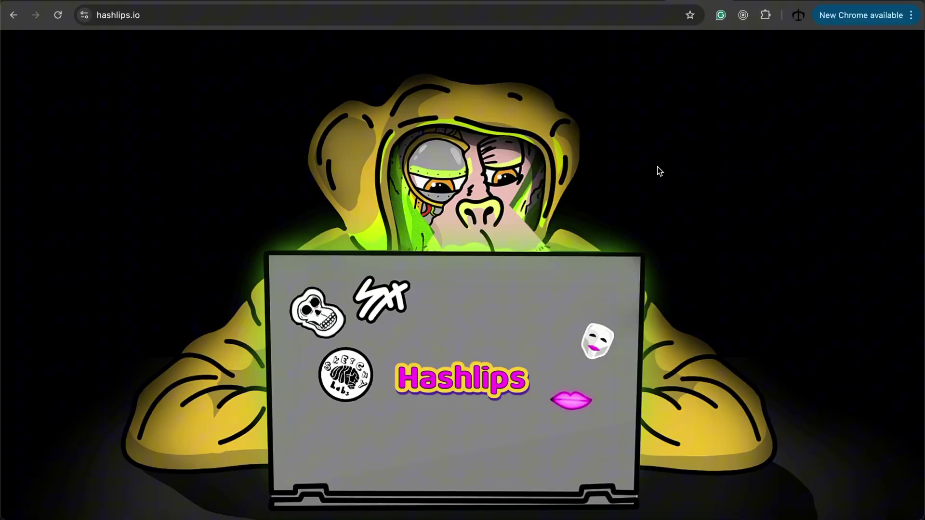
Step: Scroll down the Hashlips.io homepage and open the Community card's Discord invite
{"action": "scroll", "coordinate": [656, 169], "scroll_direction": "down", "scroll_amount": 5}
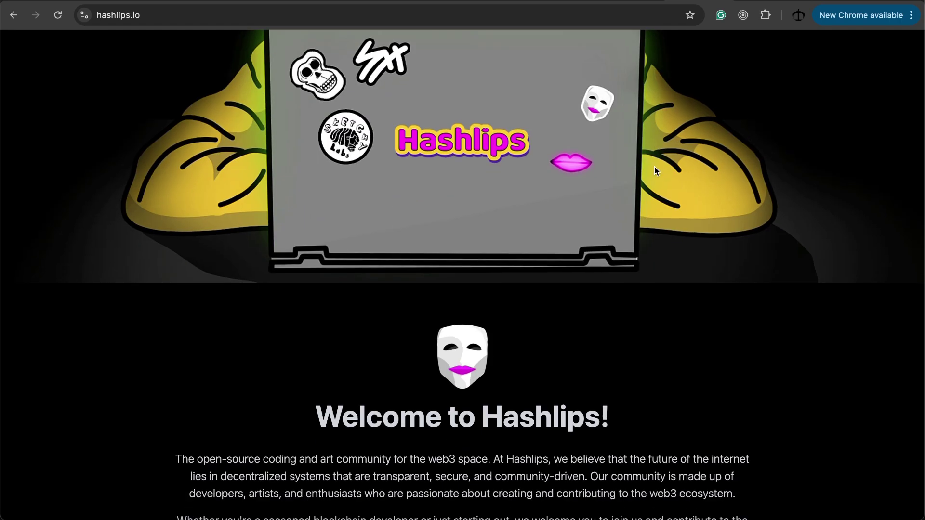
{"action": "scroll", "coordinate": [655, 170], "scroll_direction": "down", "scroll_amount": 5}
{"action": "scroll", "coordinate": [654, 166], "scroll_direction": "down", "scroll_amount": 5}
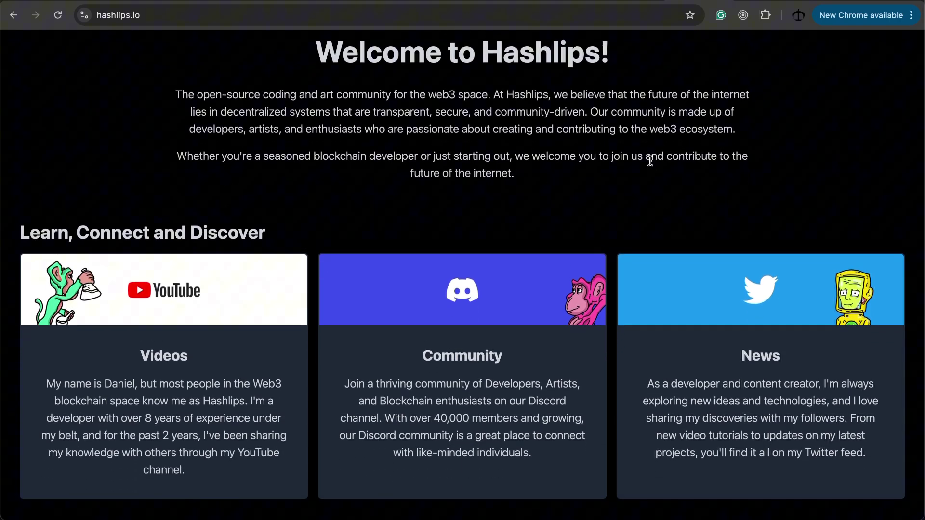
{"action": "scroll", "coordinate": [655, 169], "scroll_direction": "down", "scroll_amount": 1}
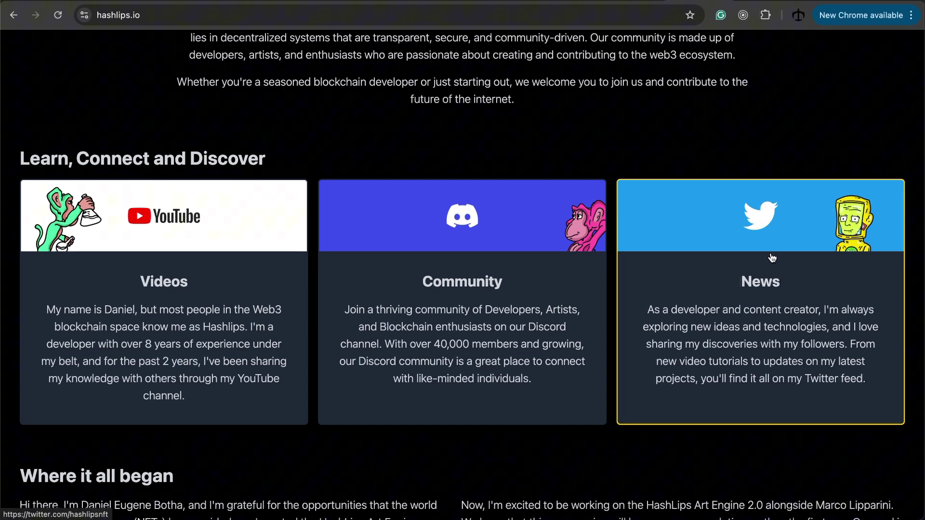
{"action": "left_click", "coordinate": [466, 269]}
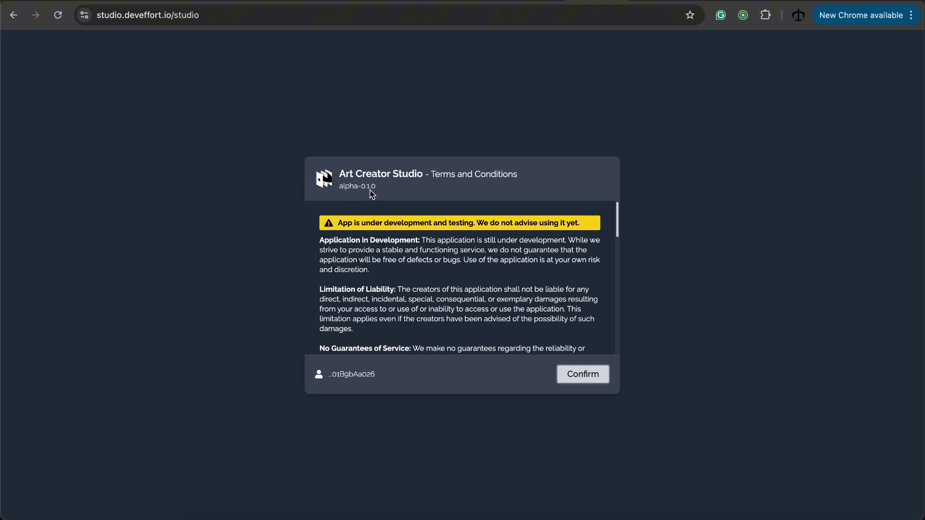
Step: Accept the Art Creator Studio terms and conditions and confirm to enter the studio
{"action": "left_click", "coordinate": [339, 21]}
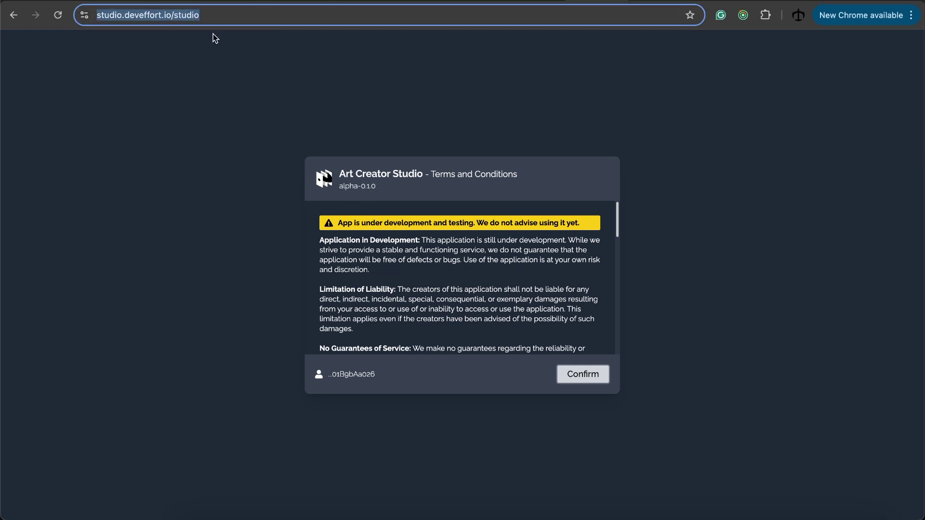
{"action": "left_click", "coordinate": [597, 375]}
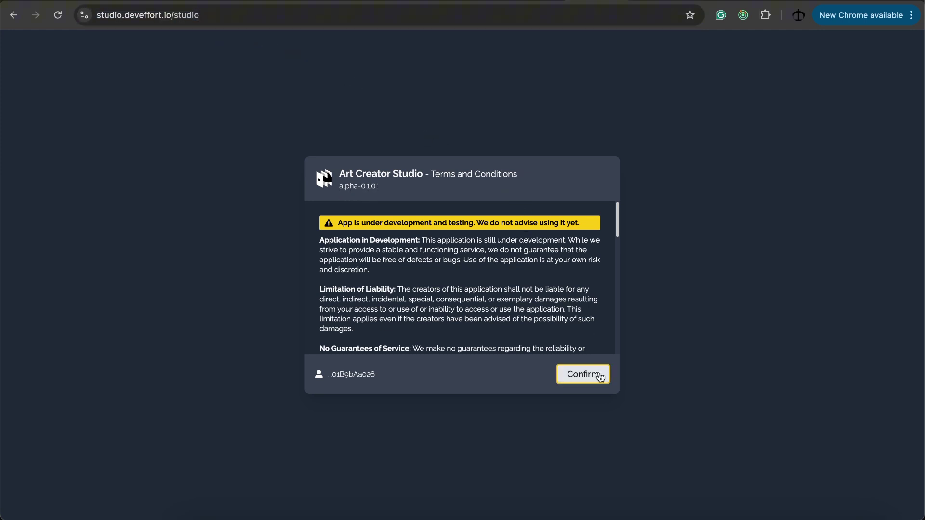
{"action": "scroll", "coordinate": [342, 325], "scroll_direction": "down", "scroll_amount": 10}
{"action": "scroll", "coordinate": [342, 324], "scroll_direction": "down", "scroll_amount": 5}
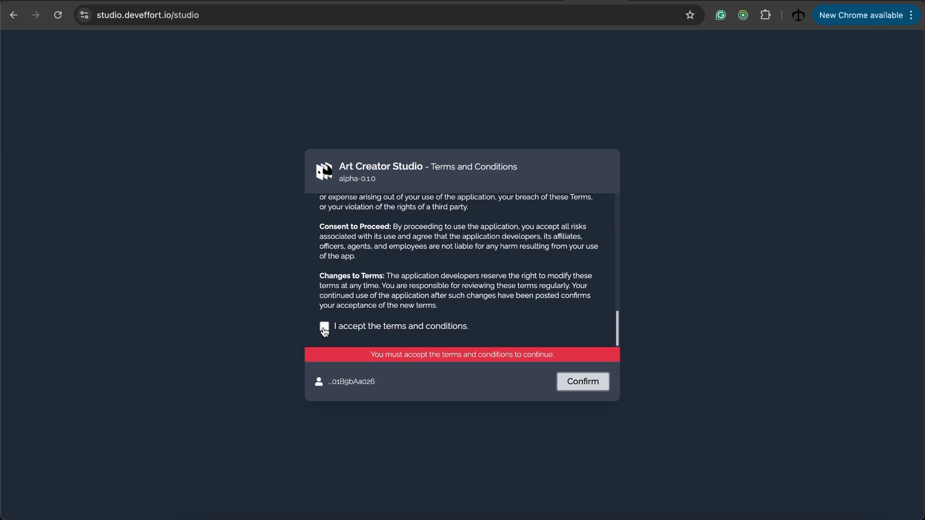
{"action": "left_click", "coordinate": [328, 331]}
{"action": "left_click", "coordinate": [578, 379]}
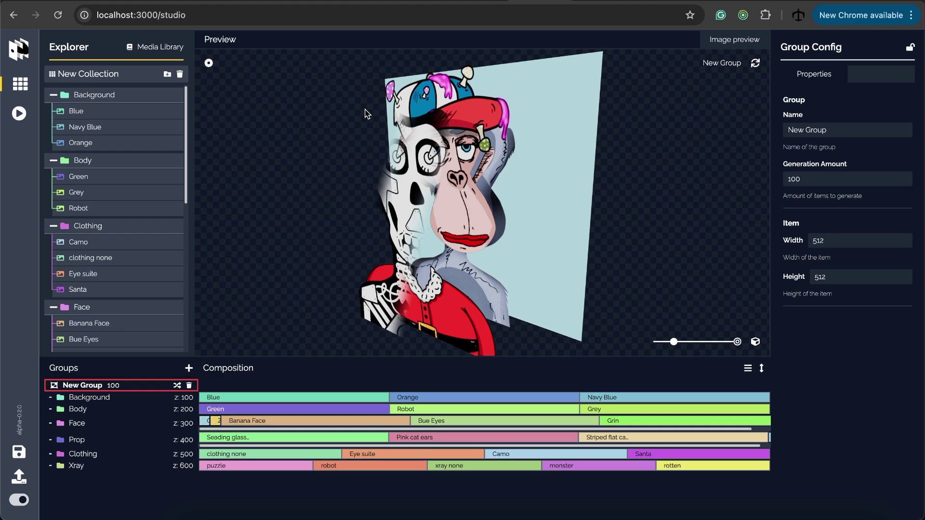
Step: Reload the studio page, then accept the terms and conditions again and confirm
{"action": "key", "text": "super+r"}
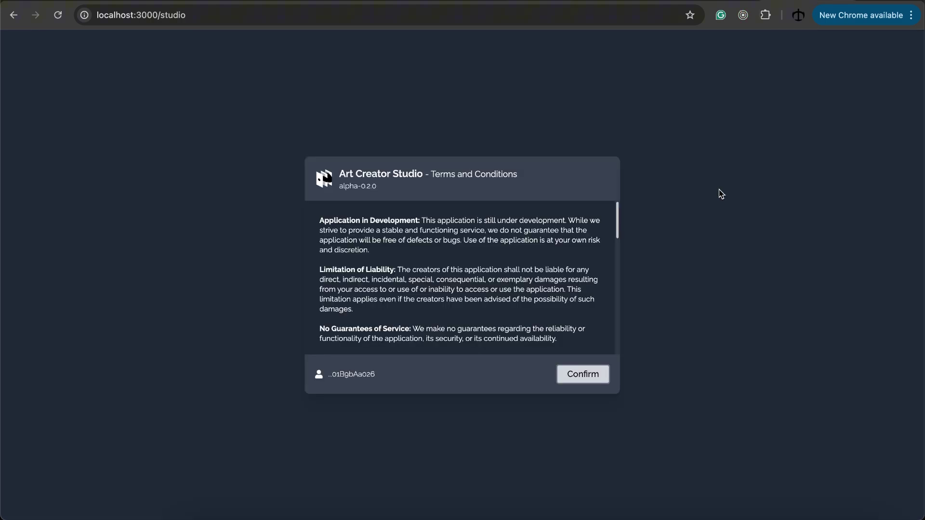
{"action": "scroll", "coordinate": [431, 256], "scroll_direction": "down", "scroll_amount": 10}
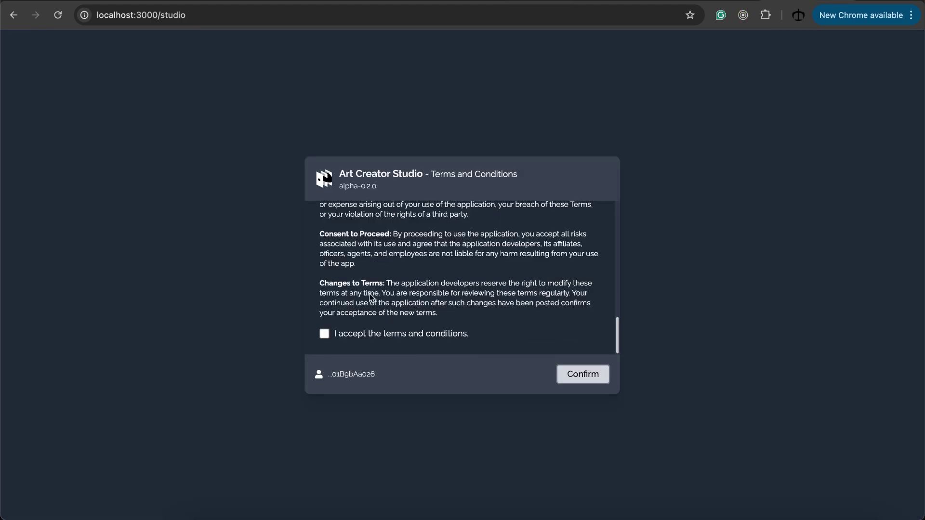
{"action": "left_click", "coordinate": [324, 334]}
{"action": "left_click", "coordinate": [583, 374]}
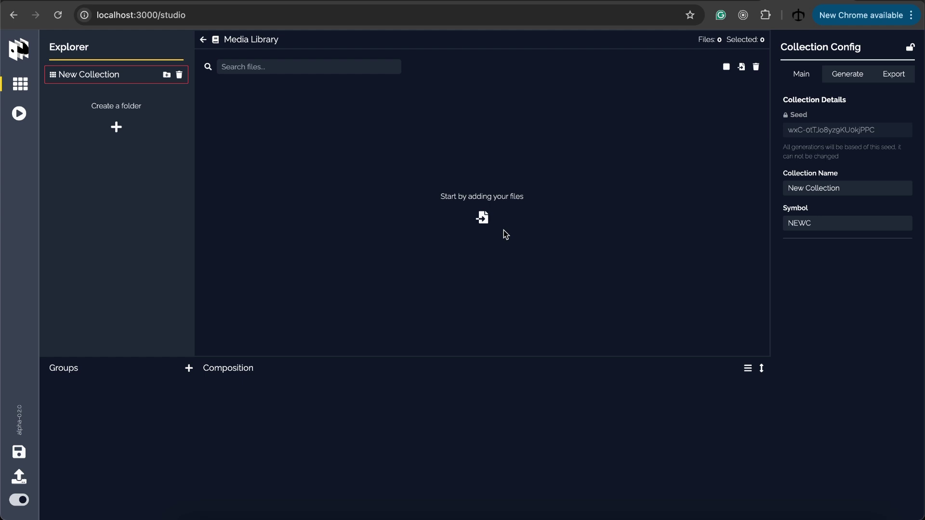
Step: Import the 'data video images' folder and play the Backpack preview video
{"action": "left_click", "coordinate": [483, 219]}
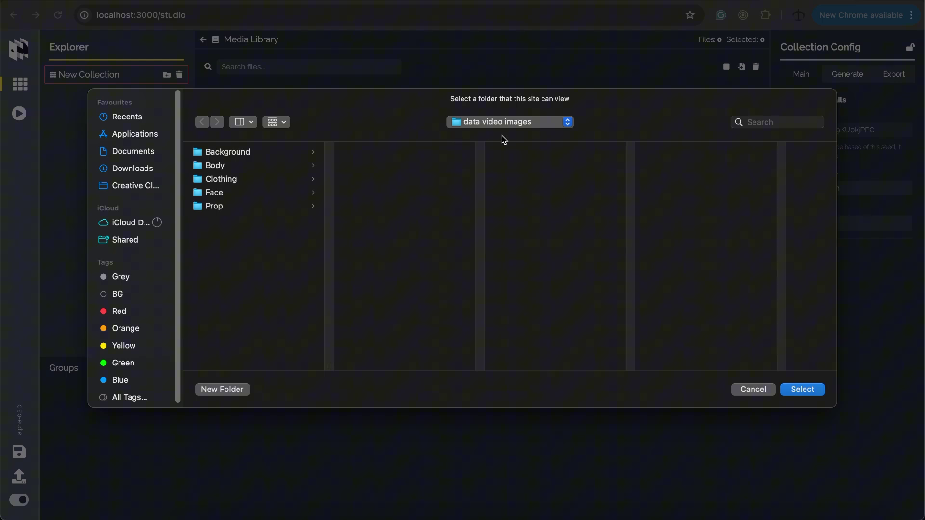
{"action": "left_click", "coordinate": [803, 390]}
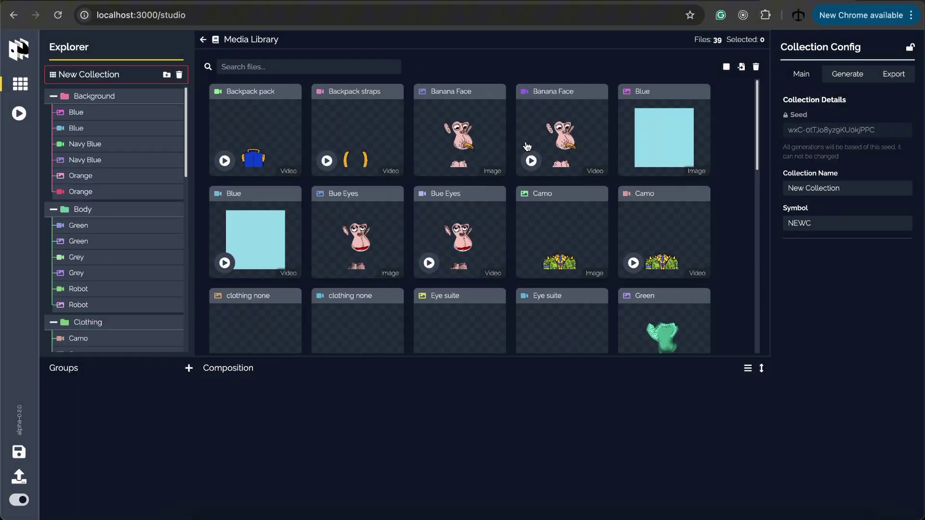
{"action": "left_click", "coordinate": [273, 134]}
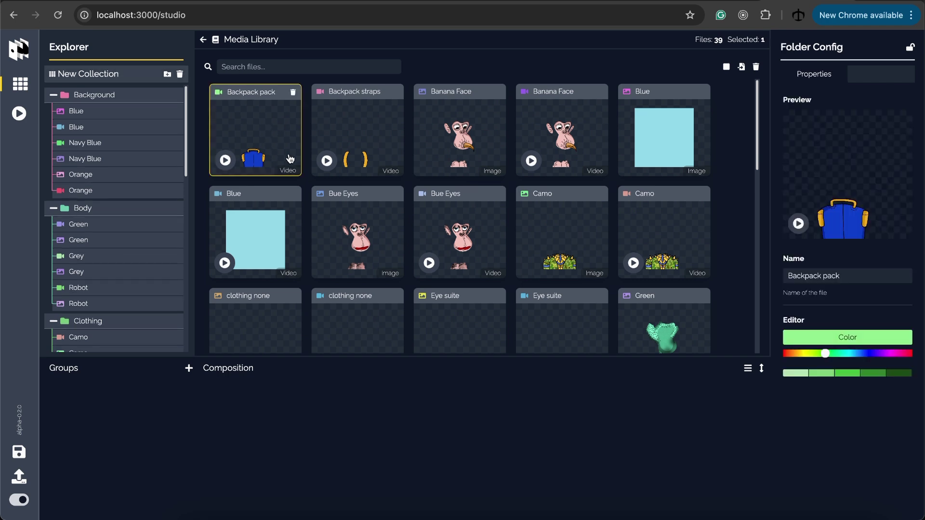
{"action": "left_click", "coordinate": [798, 224]}
Step: Inspect the Blue background image and video, then play and stop the Bue Eyes video
{"action": "scroll", "coordinate": [573, 134], "scroll_direction": "down", "scroll_amount": 2}
{"action": "scroll", "coordinate": [638, 136], "scroll_direction": "up", "scroll_amount": 2}
{"action": "left_click", "coordinate": [637, 136]}
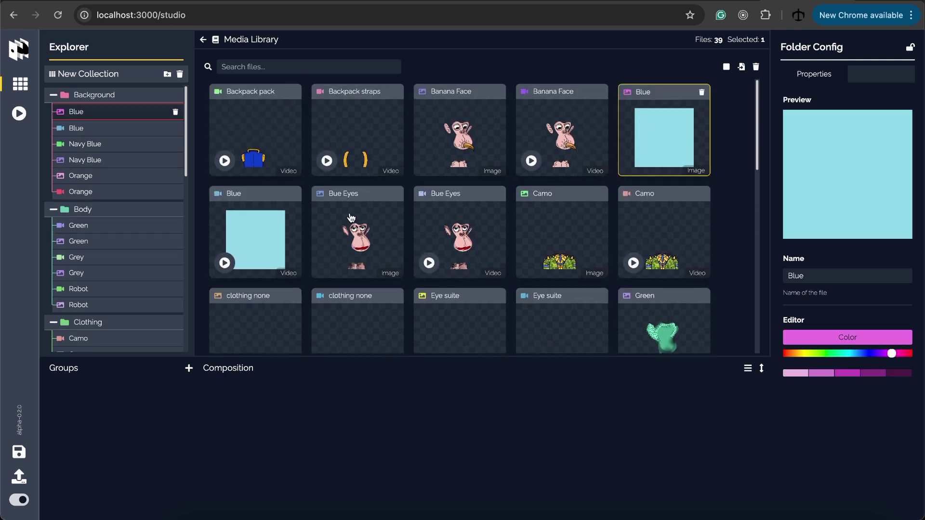
{"action": "left_click", "coordinate": [297, 238]}
{"action": "scroll", "coordinate": [298, 240], "scroll_direction": "down", "scroll_amount": 2}
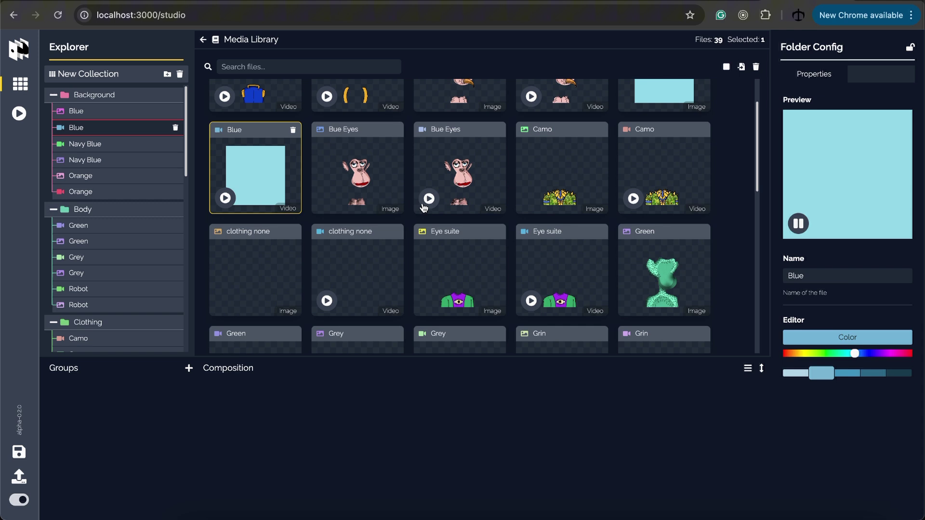
{"action": "left_click", "coordinate": [460, 181]}
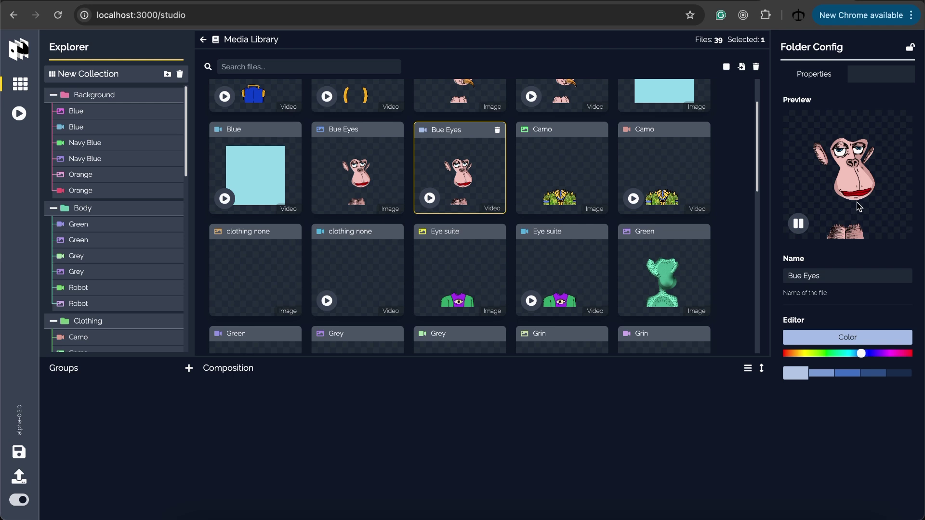
{"action": "left_click", "coordinate": [431, 199]}
Step: Play and stop the Old Face preview animation
{"action": "scroll", "coordinate": [476, 206], "scroll_direction": "down", "scroll_amount": 2}
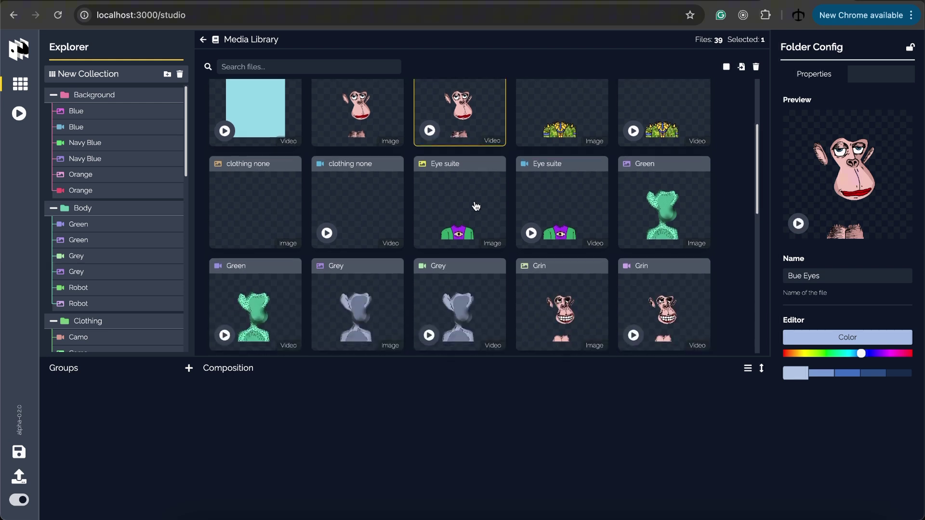
{"action": "scroll", "coordinate": [515, 230], "scroll_direction": "down", "scroll_amount": 5}
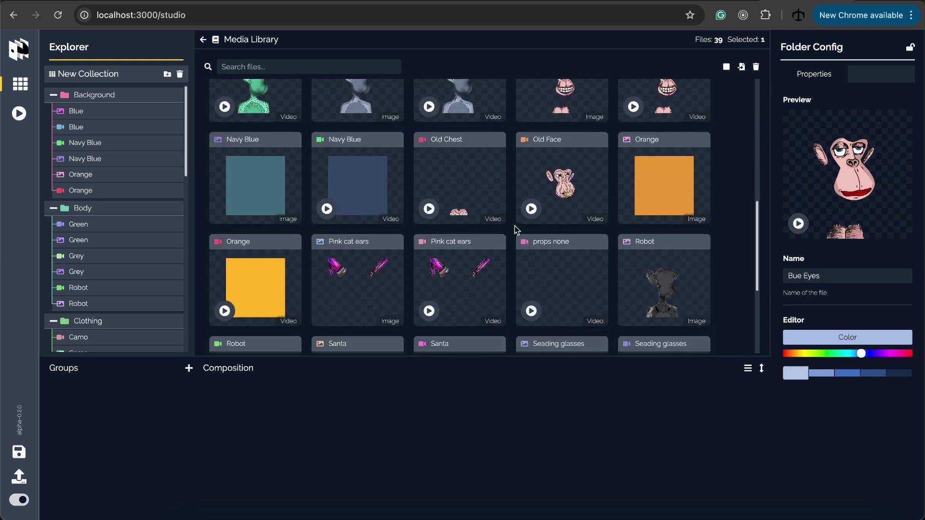
{"action": "left_click", "coordinate": [549, 208]}
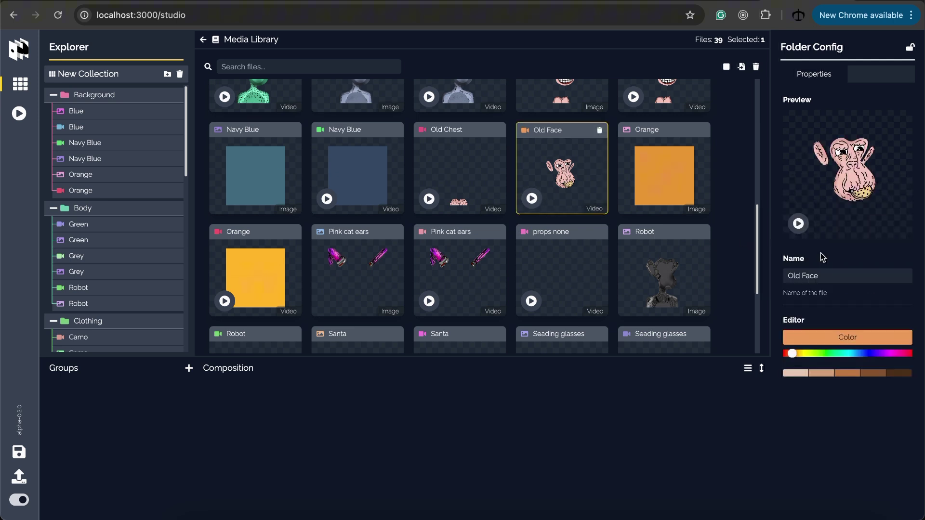
{"action": "left_click", "coordinate": [798, 225]}
{"action": "left_click", "coordinate": [799, 224]}
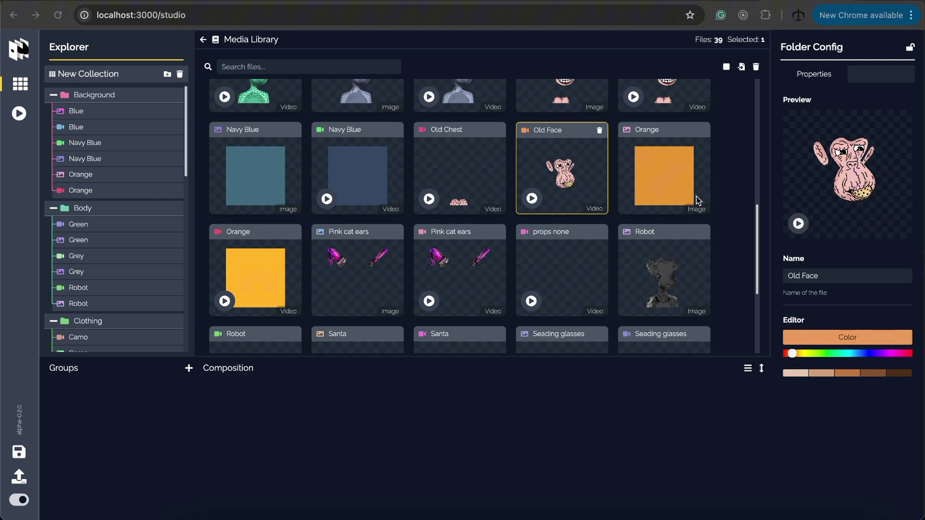
{"action": "scroll", "coordinate": [592, 171], "scroll_direction": "up", "scroll_amount": 10}
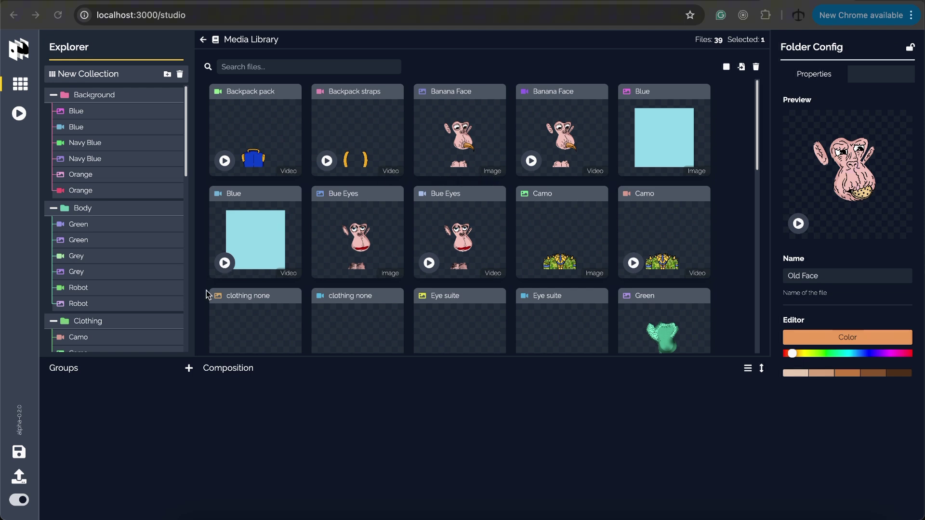
Step: Create a New Group, move Body up under Background, and show its composed ape preview
{"action": "left_click", "coordinate": [188, 368]}
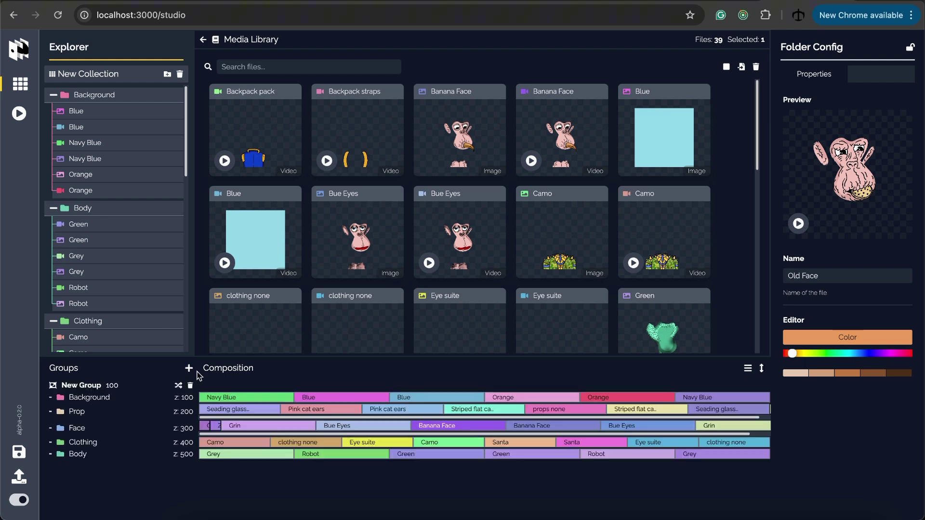
{"action": "mouse_move", "coordinate": [89, 455]}
{"action": "left_mouse_down"}
{"action": "mouse_move", "coordinate": [97, 413]}
{"action": "mouse_move", "coordinate": [92, 440]}
{"action": "left_mouse_up"}
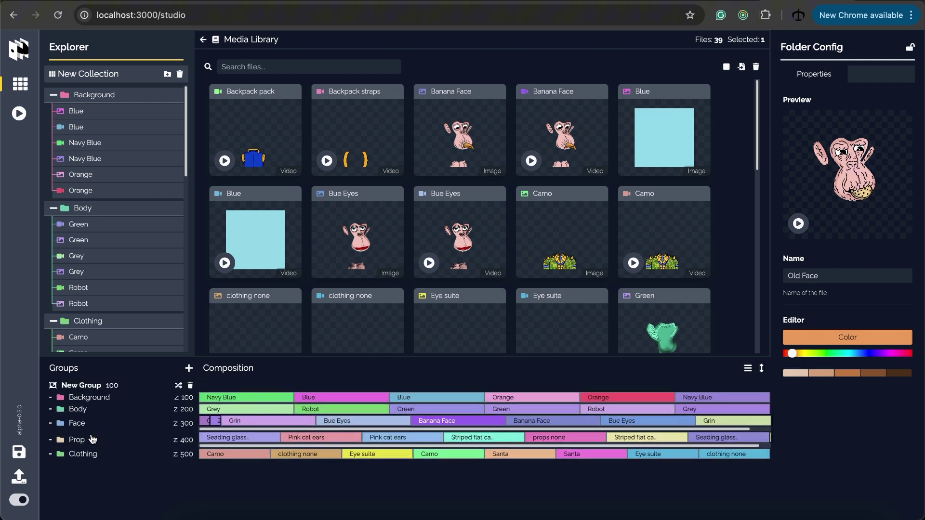
{"action": "left_click", "coordinate": [96, 385]}
{"action": "left_click", "coordinate": [204, 39]}
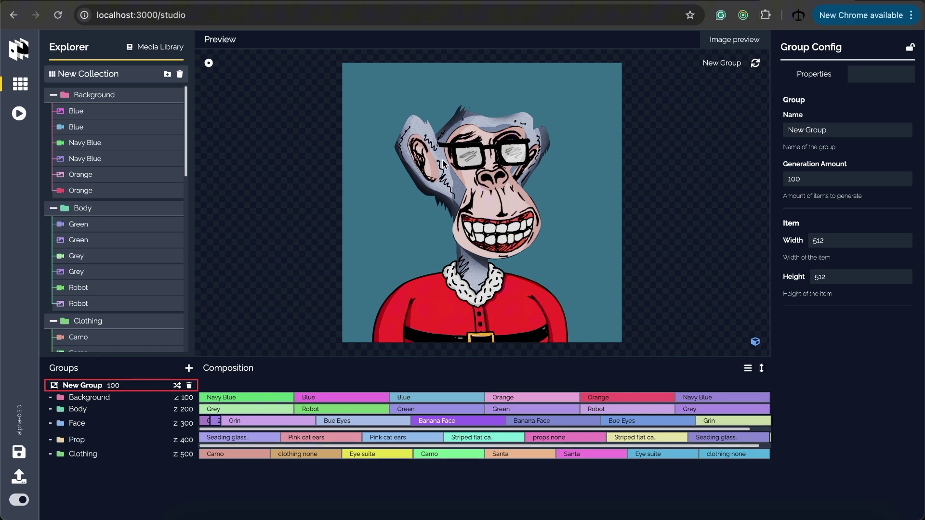
Step: Zoom and tilt the ape preview, then re-randomise it to a green-fur ape with glasses
{"action": "mouse_move", "coordinate": [746, 346]}
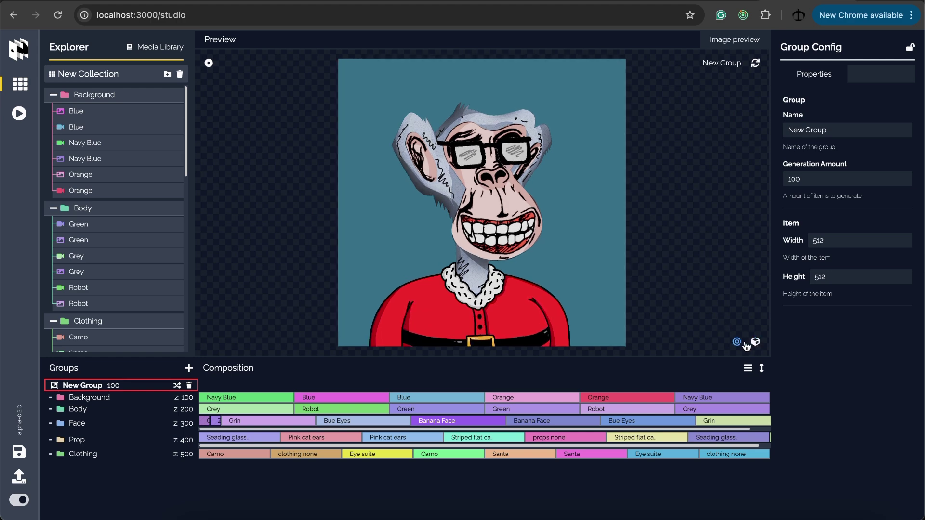
{"action": "scroll", "coordinate": [514, 146], "scroll_direction": "up", "scroll_amount": 5}
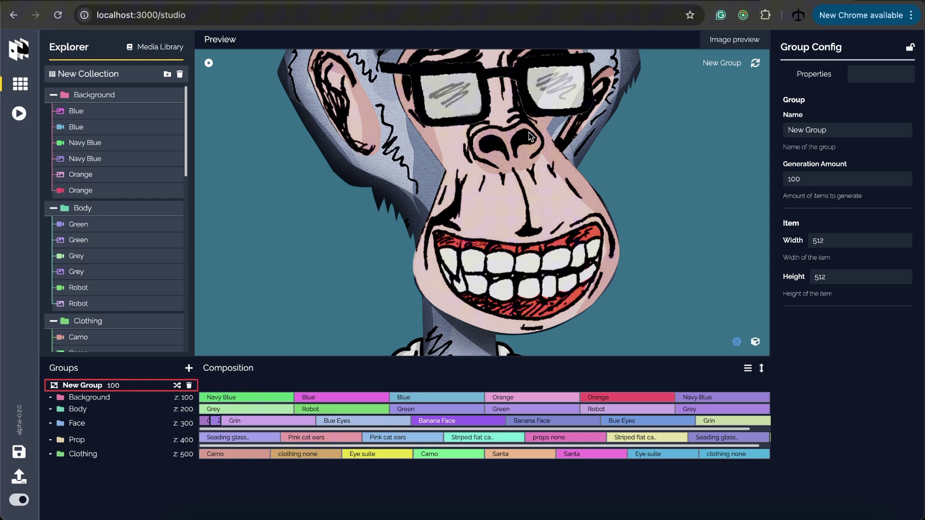
{"action": "scroll", "coordinate": [529, 137], "scroll_direction": "down", "scroll_amount": 5}
{"action": "mouse_move", "coordinate": [515, 150]}
{"action": "left_mouse_down"}
{"action": "mouse_move", "coordinate": [522, 192]}
{"action": "mouse_move", "coordinate": [516, 158]}
{"action": "left_mouse_up"}
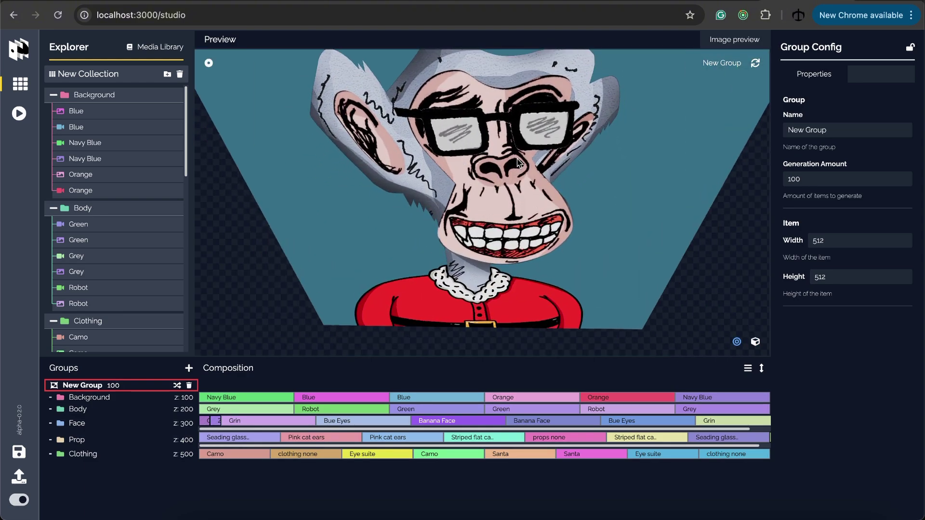
{"action": "scroll", "coordinate": [510, 167], "scroll_direction": "up", "scroll_amount": 5}
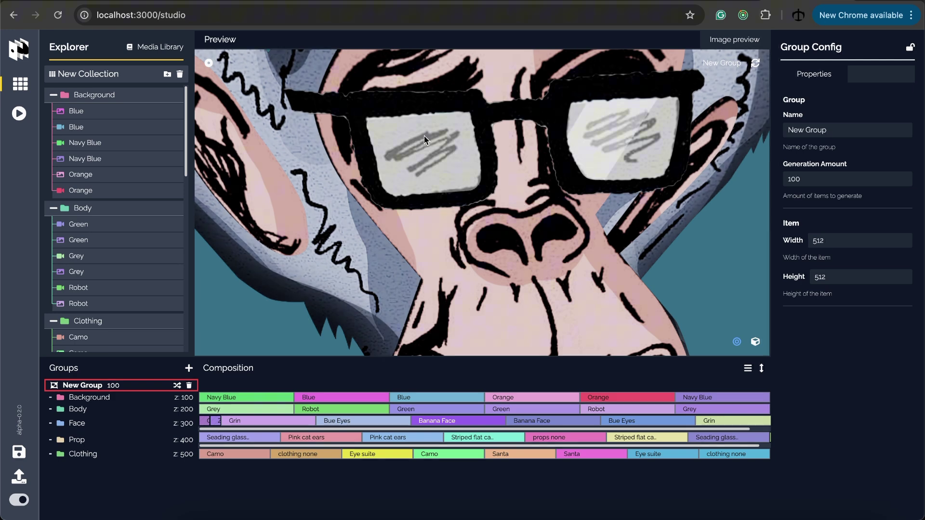
{"action": "scroll", "coordinate": [592, 187], "scroll_direction": "down", "scroll_amount": 5}
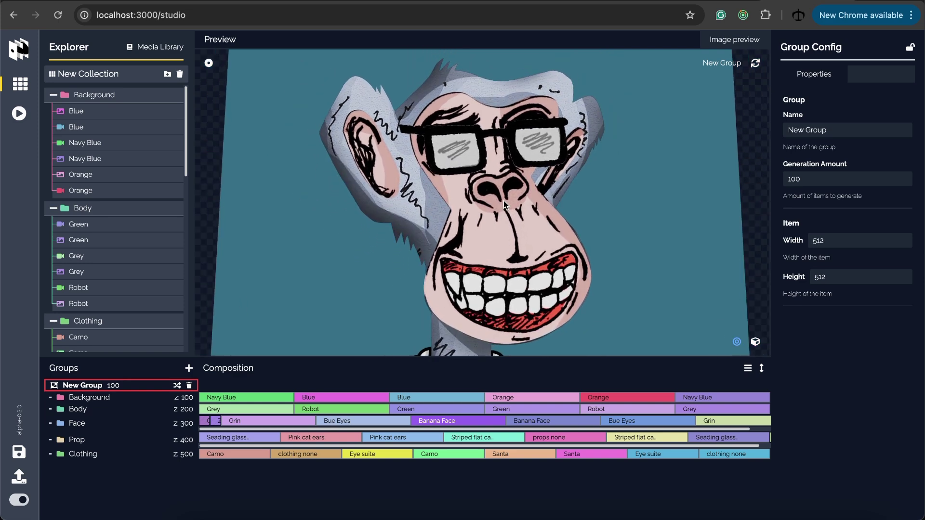
{"action": "scroll", "coordinate": [510, 214], "scroll_direction": "down", "scroll_amount": 2}
{"action": "scroll", "coordinate": [517, 204], "scroll_direction": "up", "scroll_amount": 4}
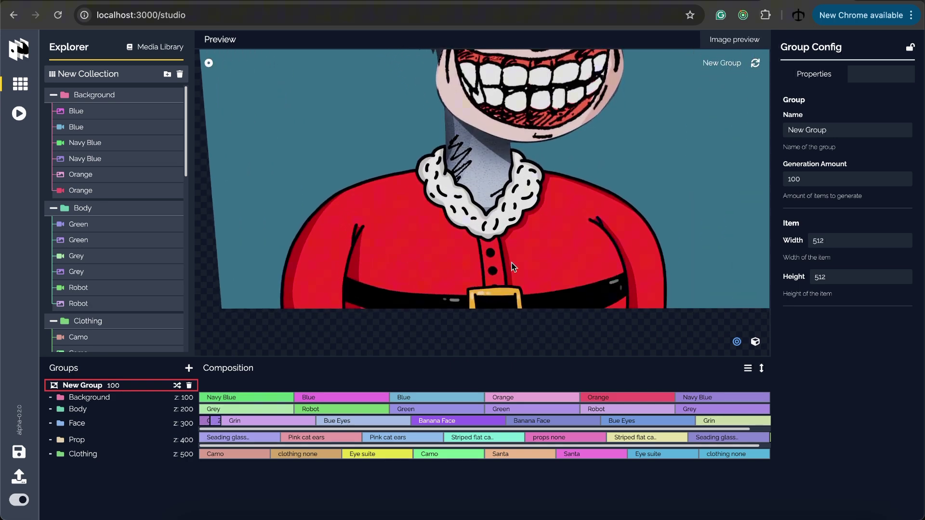
{"action": "scroll", "coordinate": [564, 197], "scroll_direction": "down", "scroll_amount": 3}
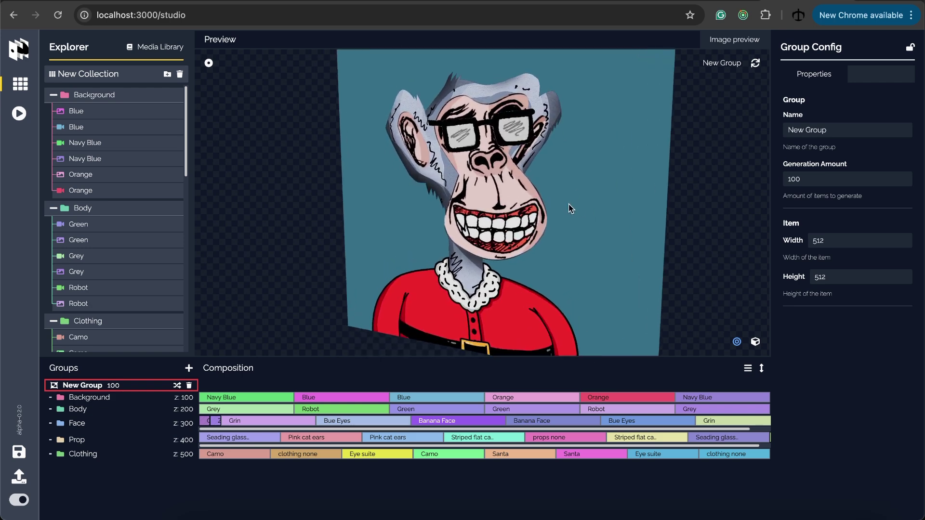
{"action": "left_click", "coordinate": [755, 64]}
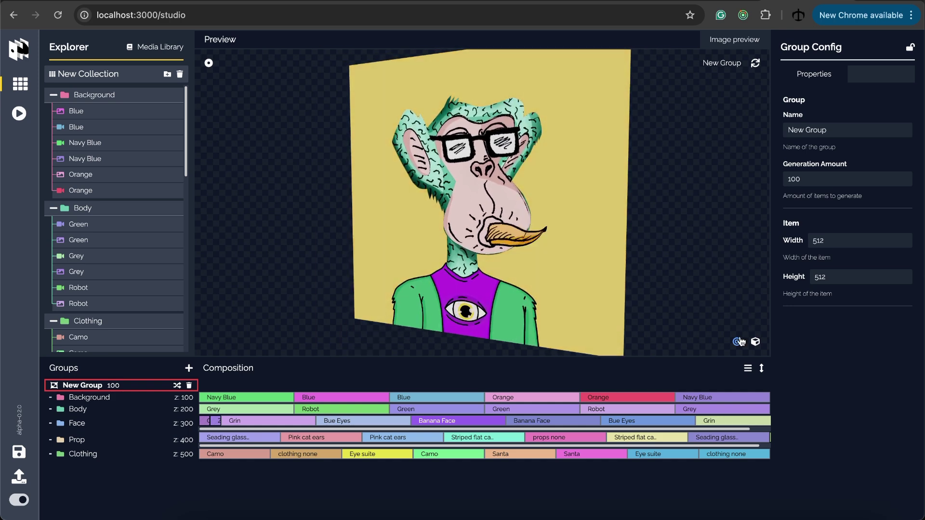
Step: Drag the preview's depth slider left to spread the ape's trait layers apart in 3D
{"action": "mouse_move", "coordinate": [740, 342]}
{"action": "left_click_drag", "start_coordinate": [740, 341], "coordinate": [667, 341]}
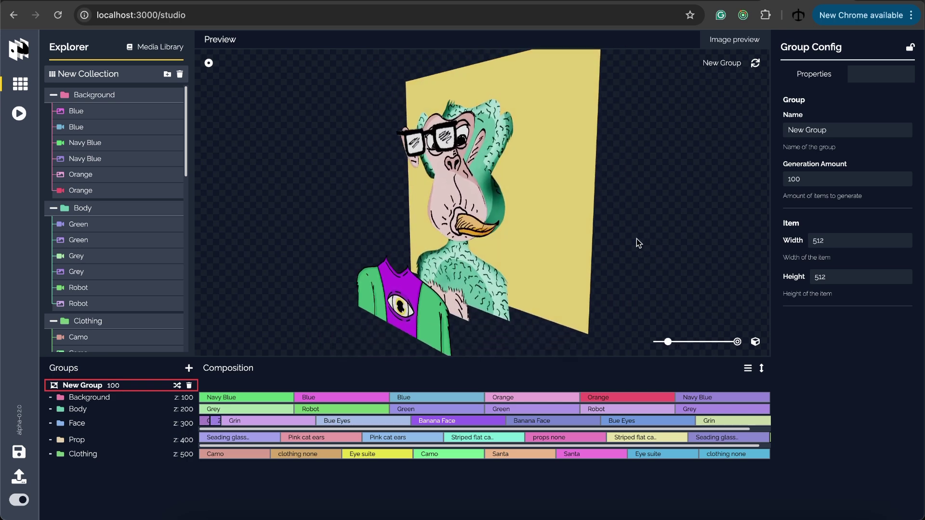
{"action": "left_click_drag", "start_coordinate": [667, 341], "coordinate": [664, 342]}
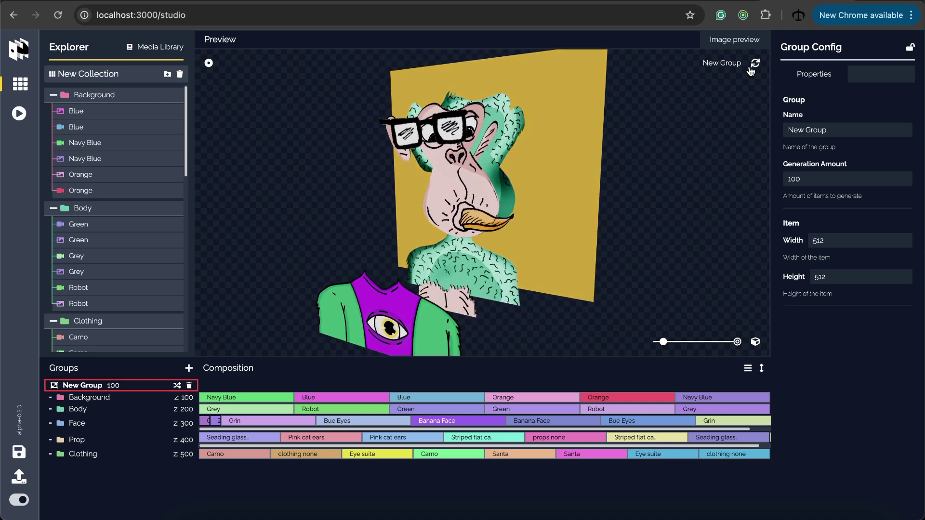
Step: Refresh the preview three times, then switch to a flat 2D view of a grey ape
{"action": "left_click", "coordinate": [754, 65]}
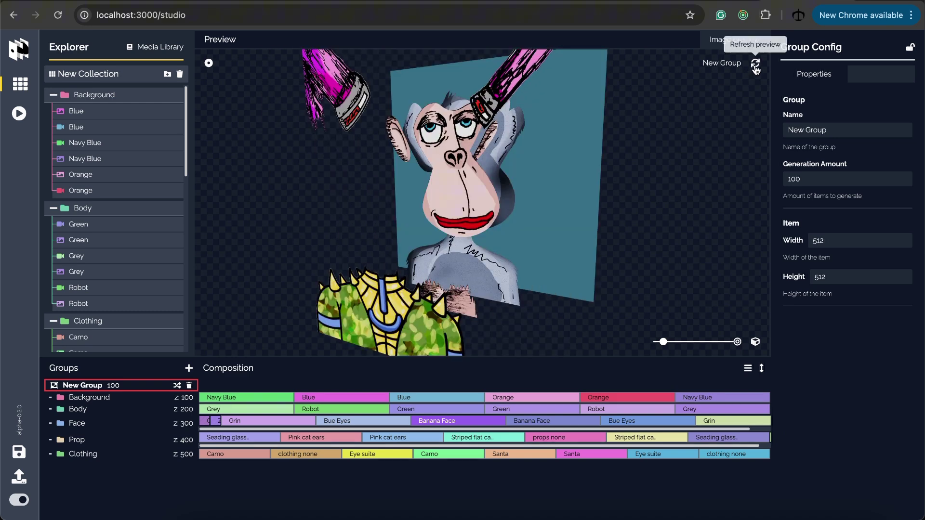
{"action": "left_click", "coordinate": [755, 64]}
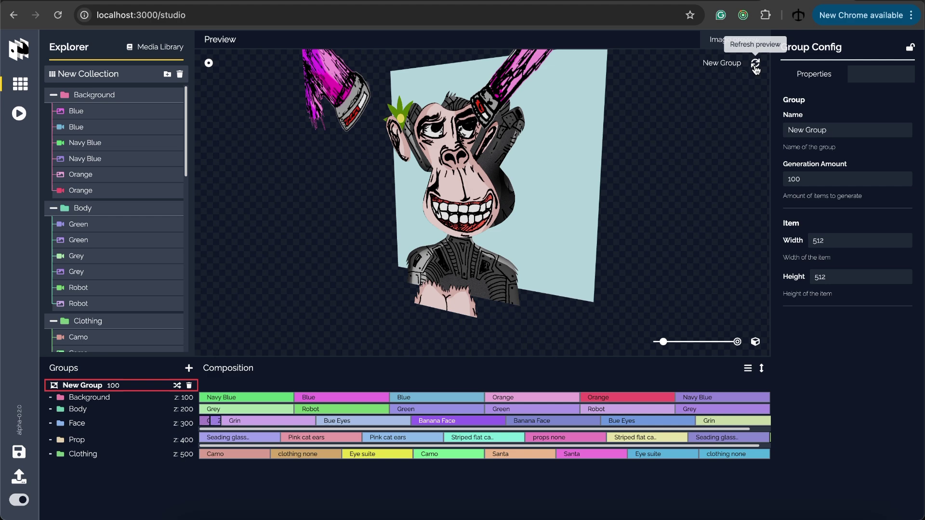
{"action": "left_click", "coordinate": [755, 64]}
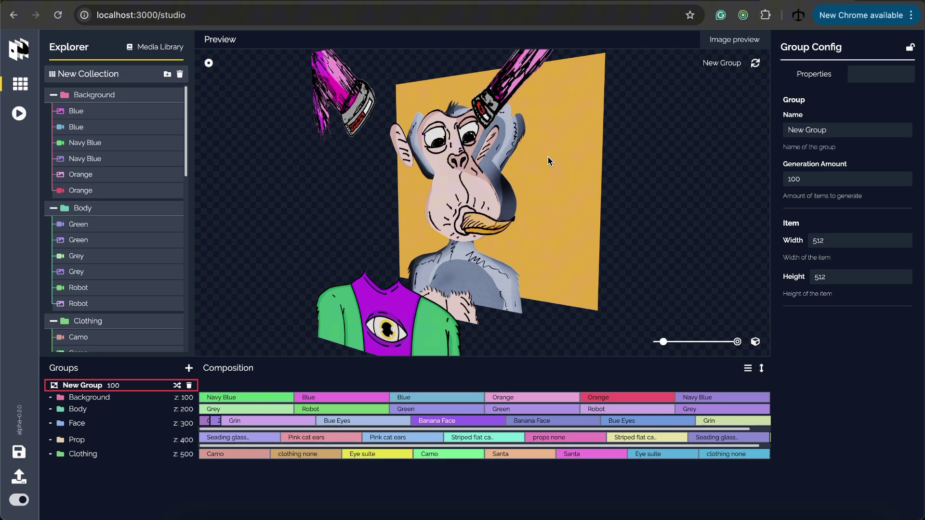
{"action": "left_click", "coordinate": [754, 341]}
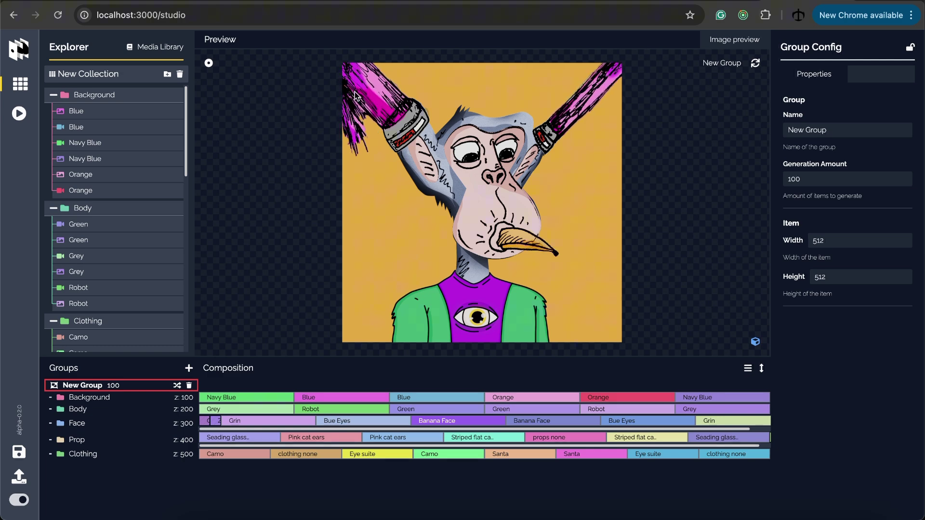
Step: Generate the New Group's five items in the Exporter, signing MetaMask, and view items 1 and 2
{"action": "left_click", "coordinate": [20, 118]}
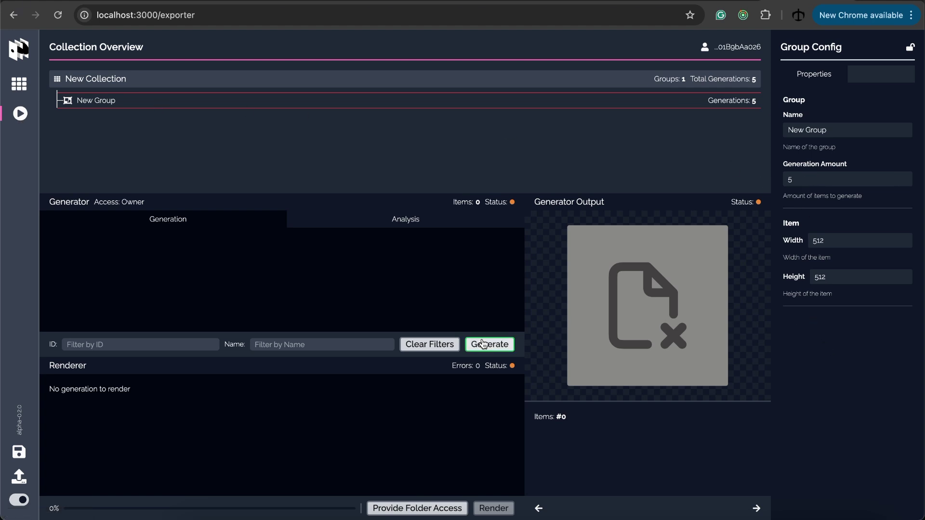
{"action": "left_click", "coordinate": [482, 345]}
{"action": "left_click", "coordinate": [515, 316]}
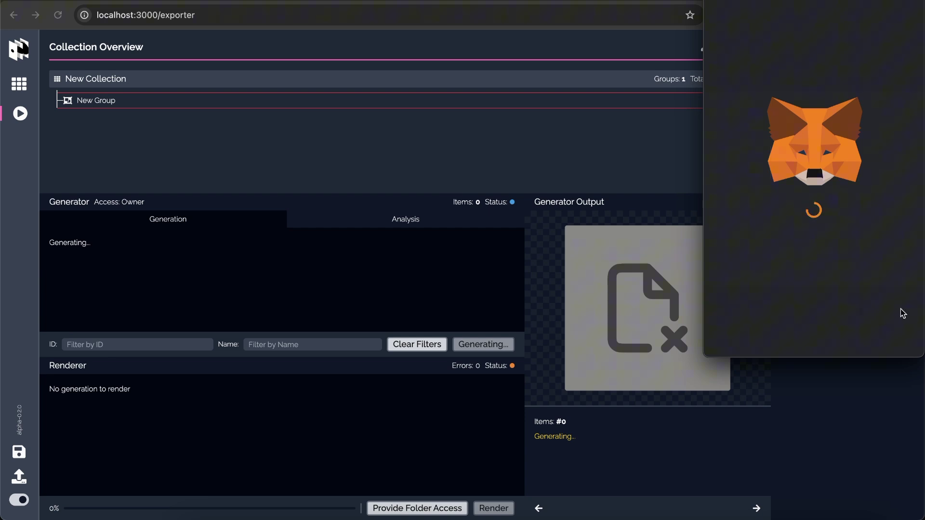
{"action": "left_click", "coordinate": [888, 333]}
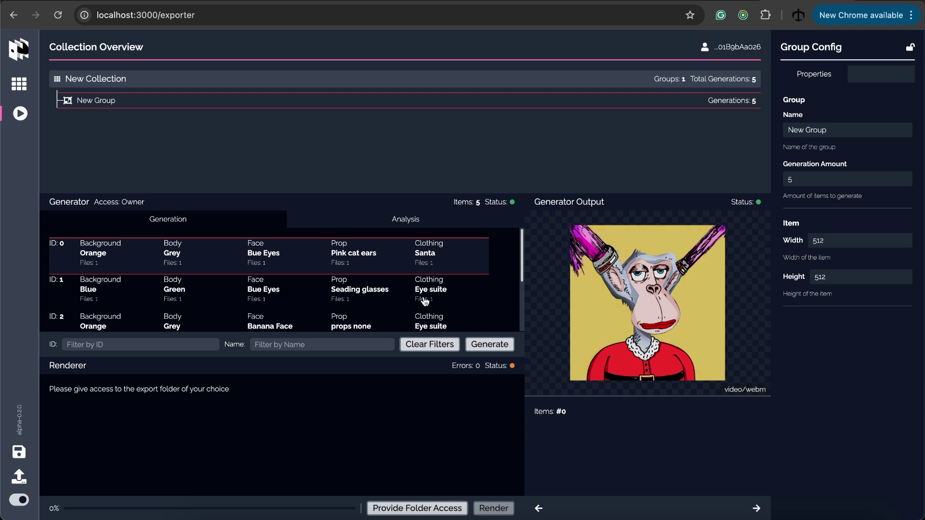
{"action": "left_click", "coordinate": [443, 303]}
{"action": "left_click", "coordinate": [423, 317]}
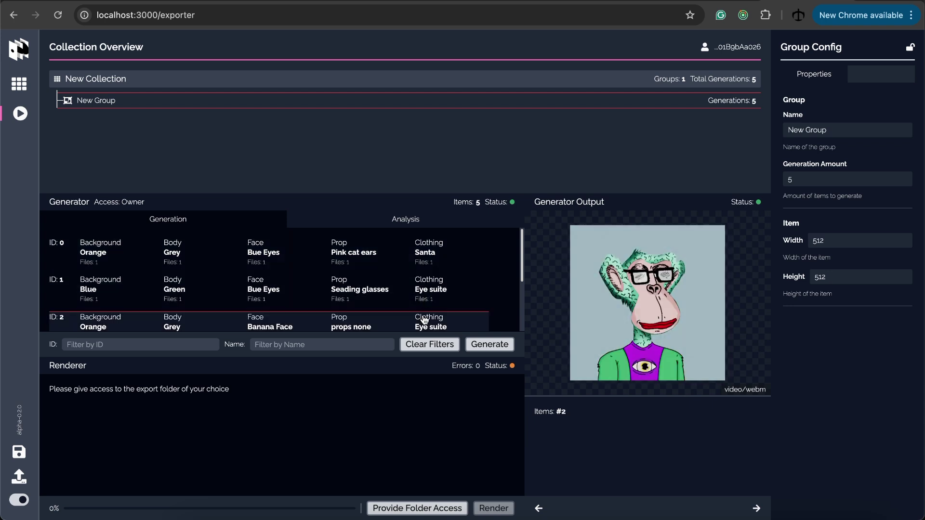
Step: Set the group's item width and height to 2000
{"action": "left_click", "coordinate": [413, 283]}
{"action": "left_click", "coordinate": [414, 258]}
{"action": "left_click_drag", "start_coordinate": [825, 240], "coordinate": [805, 241]}
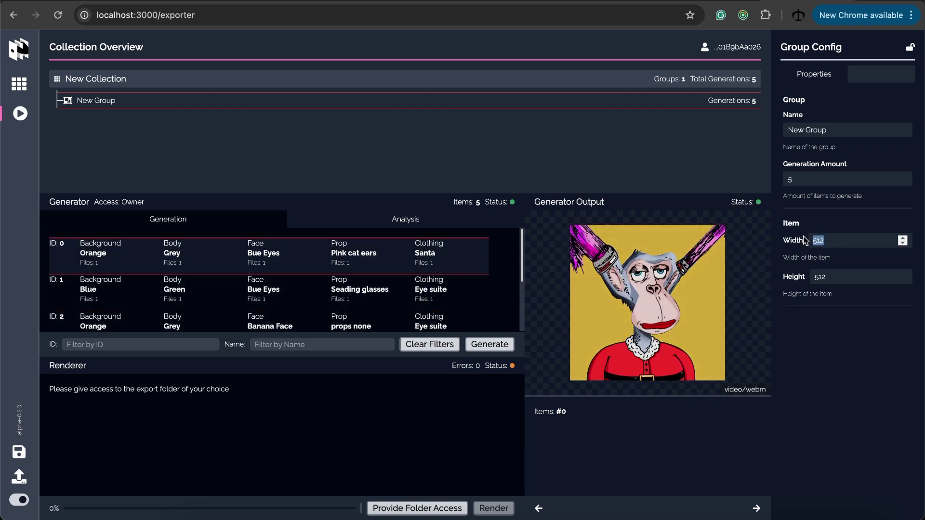
{"action": "type", "text": "2000"}
{"action": "key", "text": "Tab"}
{"action": "type", "text": "2"}
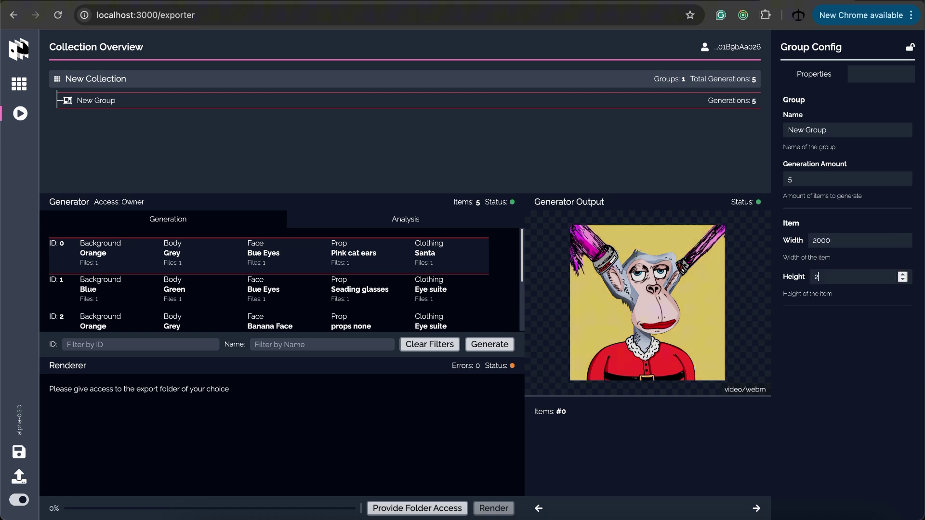
{"action": "type", "text": "000"}
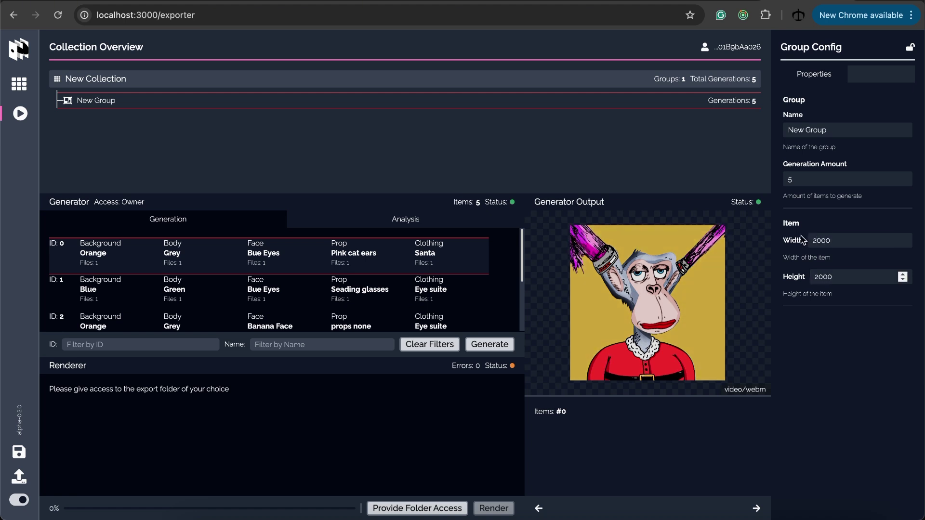
Step: Regenerate the items at 2000×2000, confirming and signing the MetaMask request
{"action": "left_click", "coordinate": [389, 300]}
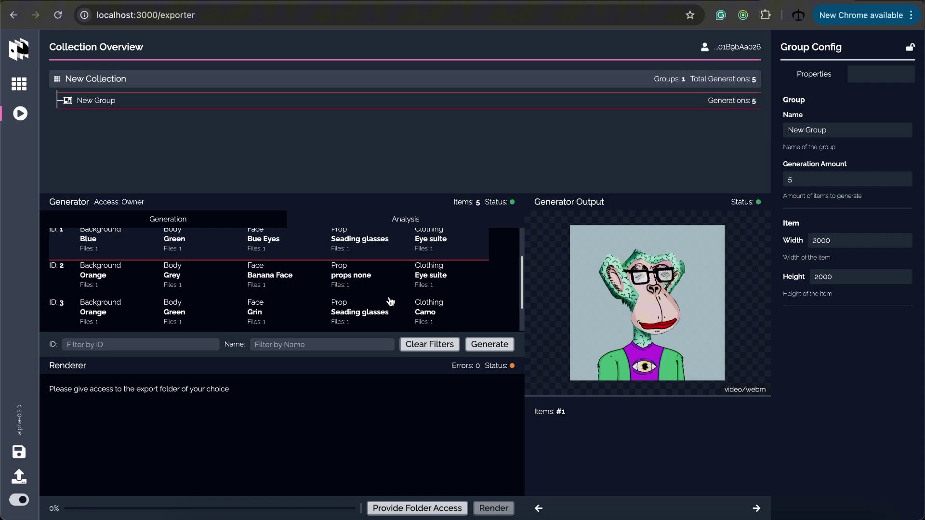
{"action": "left_click", "coordinate": [389, 290]}
{"action": "left_click", "coordinate": [495, 343]}
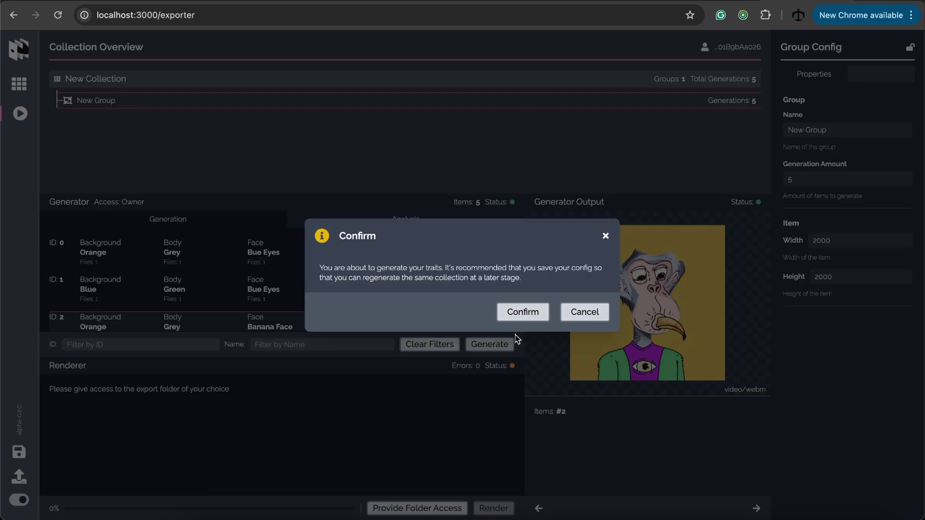
{"action": "left_click", "coordinate": [521, 312]}
{"action": "left_click", "coordinate": [860, 332]}
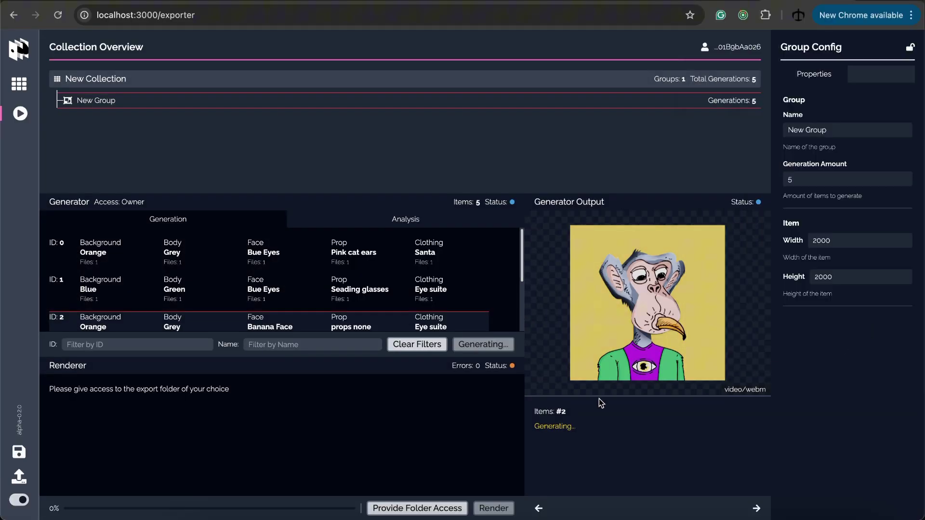
Step: Grant folder access and set Desktop > renders as the render destination
{"action": "left_click", "coordinate": [442, 509]}
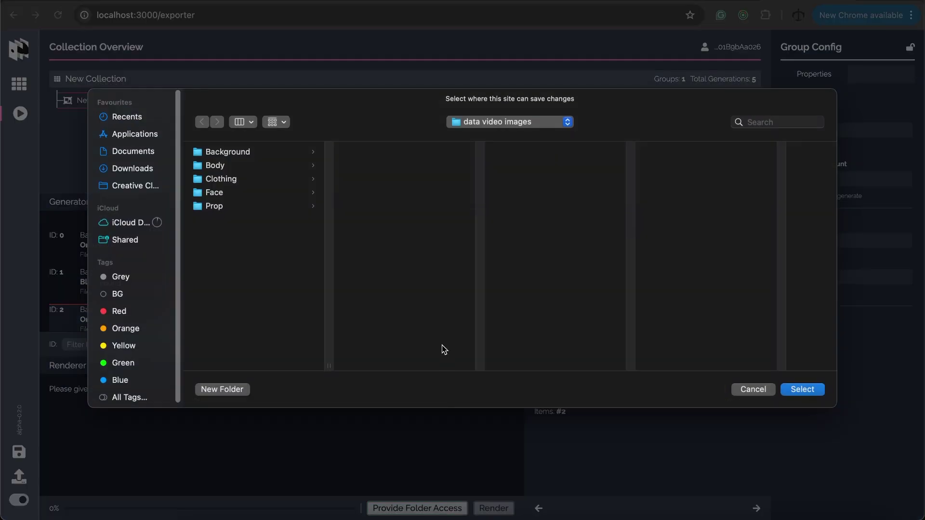
{"action": "left_click", "coordinate": [504, 124]}
{"action": "left_click", "coordinate": [504, 140]}
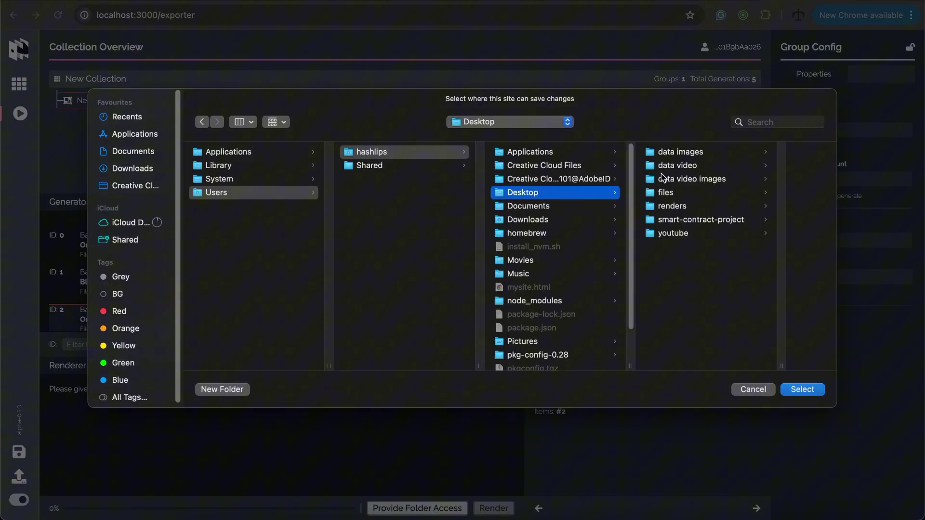
{"action": "left_click", "coordinate": [686, 207]}
{"action": "left_click", "coordinate": [810, 389]}
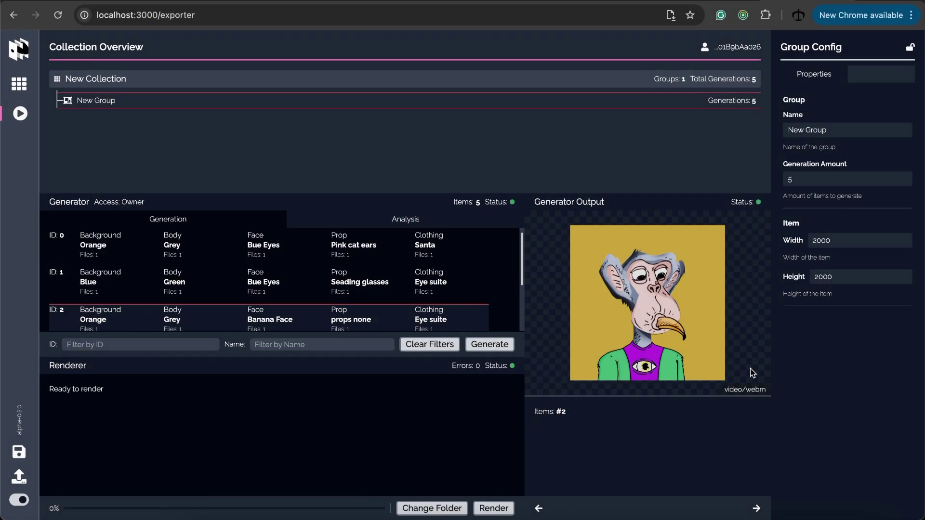
Step: Render all five generations and confirm, letting the render reach 100%
{"action": "left_click", "coordinate": [493, 508]}
{"action": "left_click", "coordinate": [528, 315]}
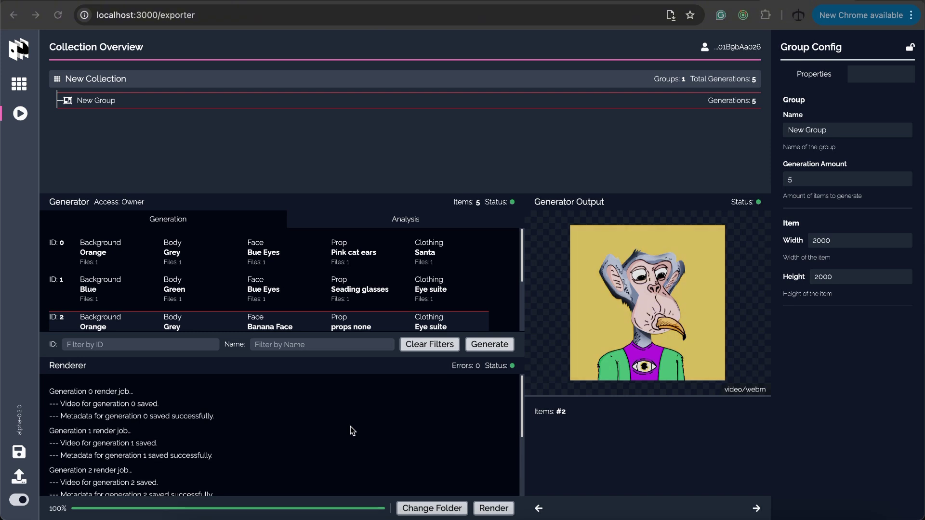
{"action": "scroll", "coordinate": [352, 429], "scroll_direction": "down", "scroll_amount": 2}
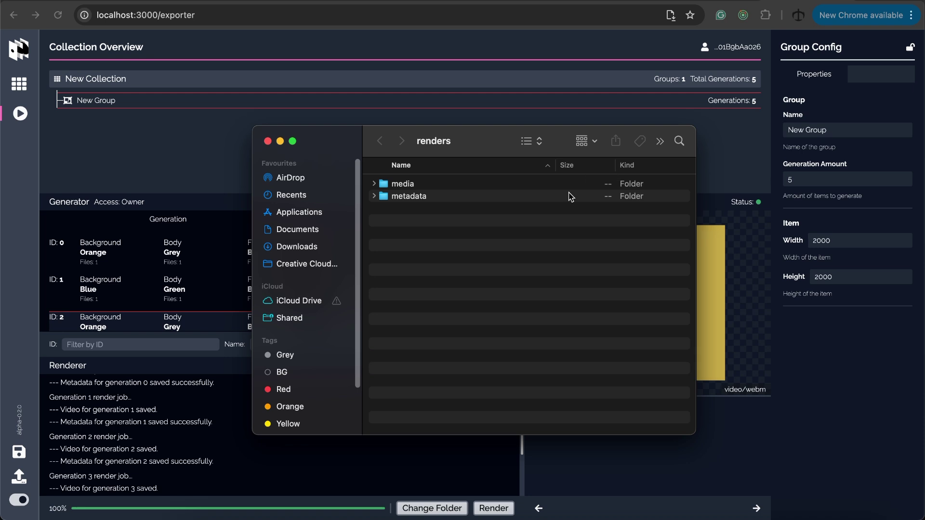
Step: Open the renders media folder and open 0.webm in Chrome
{"action": "double_click", "coordinate": [406, 191]}
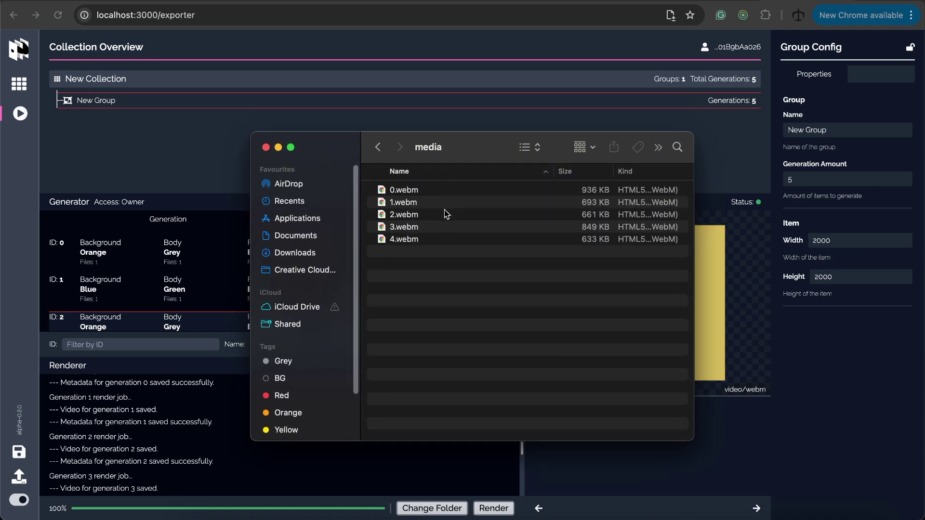
{"action": "left_click", "coordinate": [409, 195]}
{"action": "left_click", "coordinate": [415, 246]}
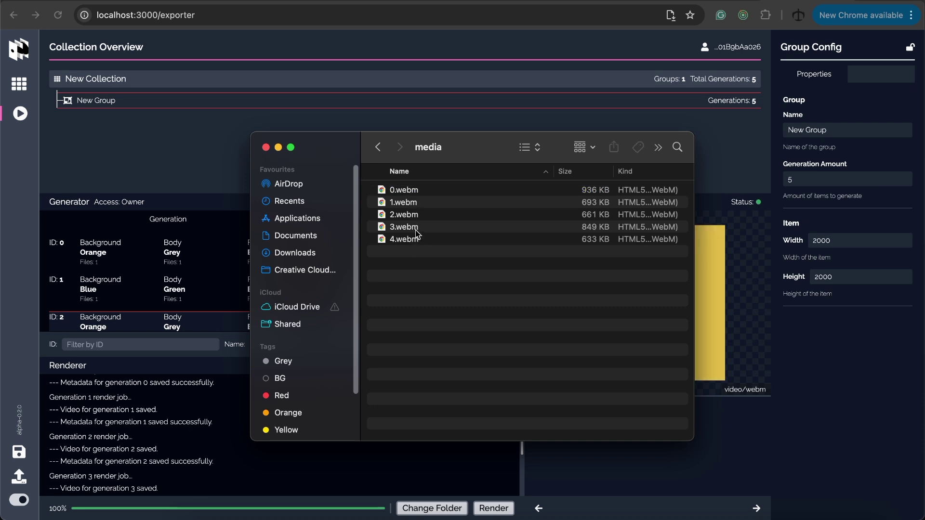
{"action": "left_click", "coordinate": [400, 190]}
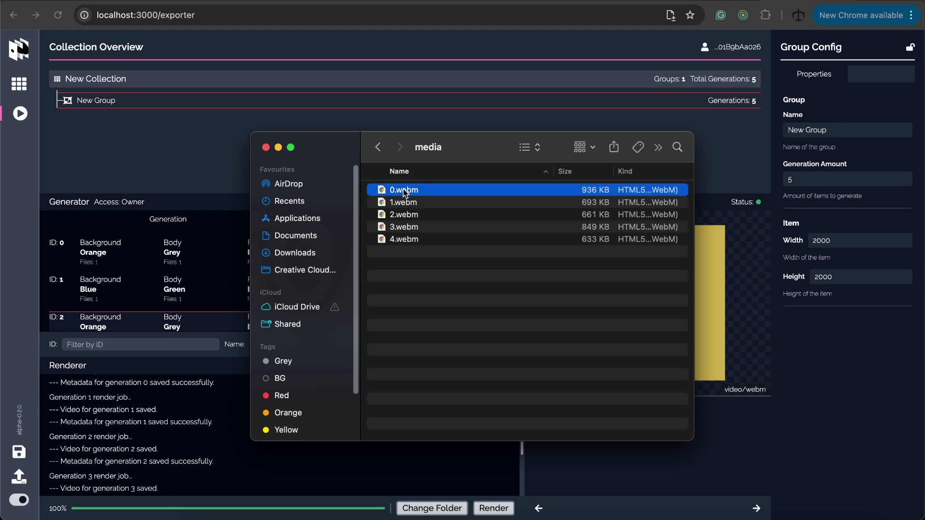
{"action": "key", "text": "super+Tab"}
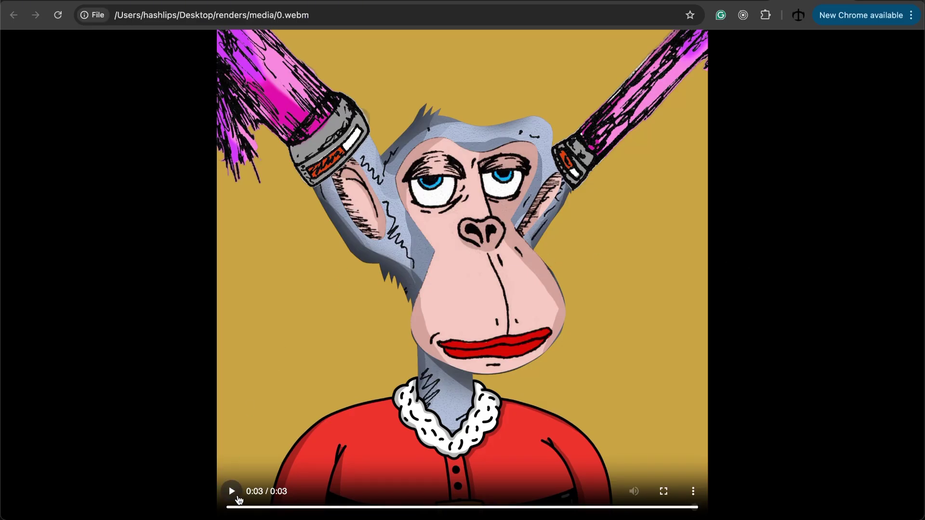
Step: Replay the Santa-clothed ape clip 0.webm several times, pausing and resuming once
{"action": "left_click", "coordinate": [238, 498]}
{"action": "left_click", "coordinate": [232, 496]}
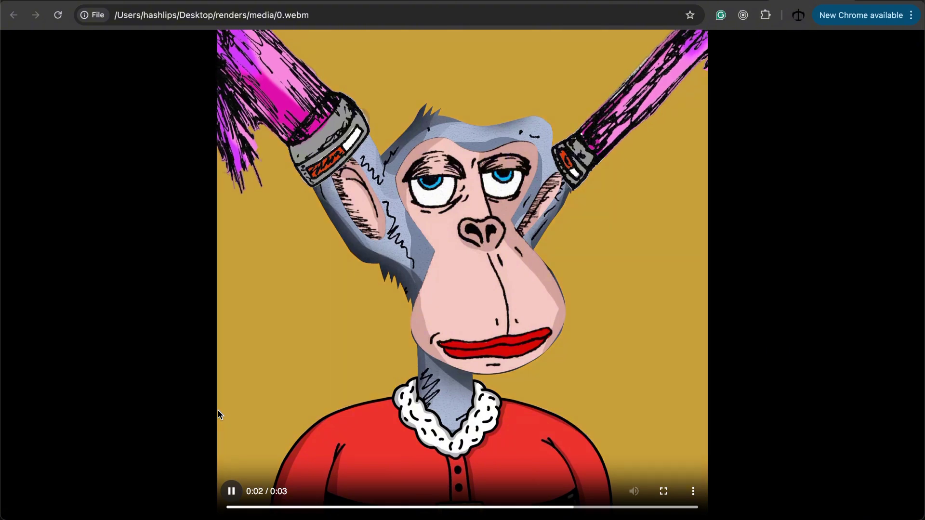
{"action": "left_click", "coordinate": [232, 492]}
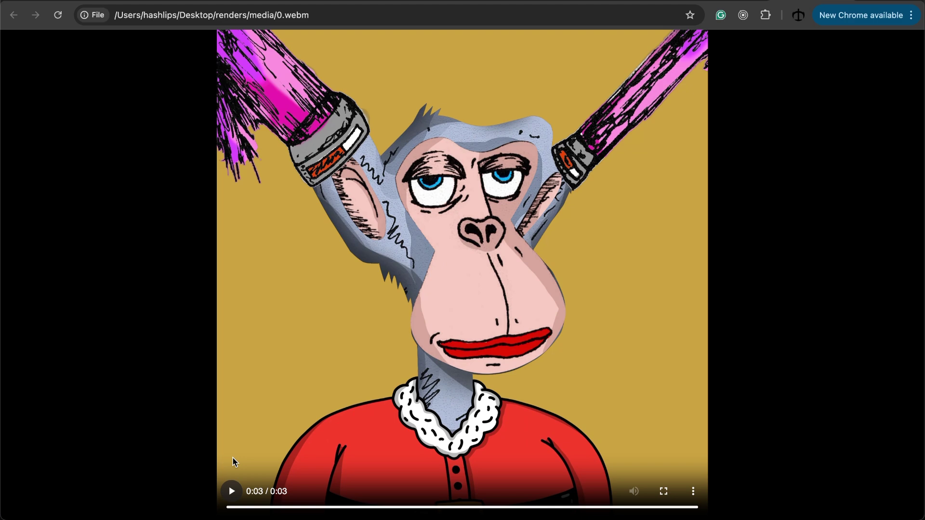
{"action": "left_click", "coordinate": [231, 491]}
{"action": "left_click", "coordinate": [231, 491]}
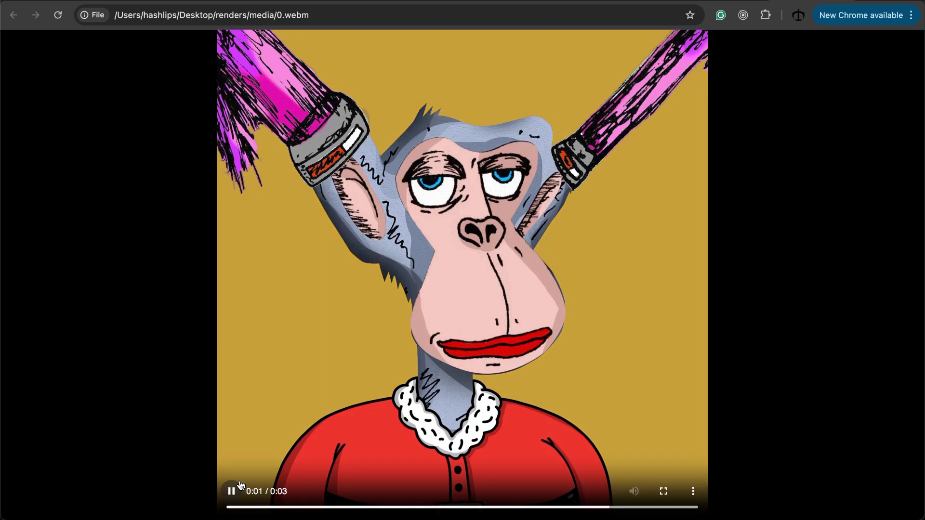
{"action": "left_click", "coordinate": [231, 492]}
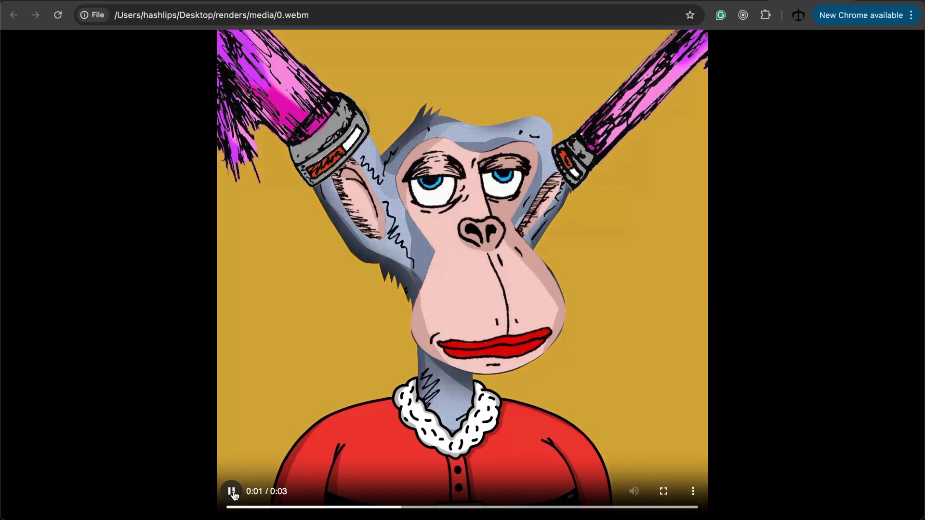
{"action": "left_click", "coordinate": [232, 491]}
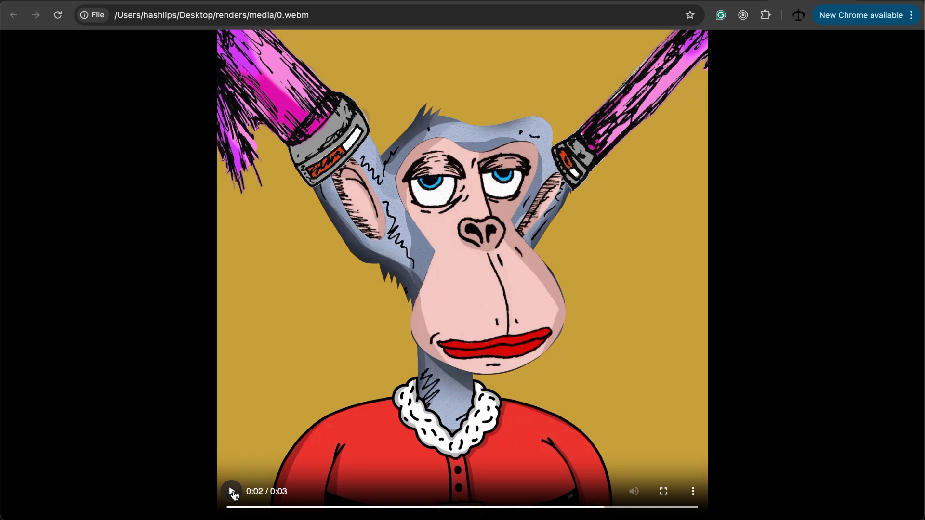
{"action": "left_click", "coordinate": [232, 491]}
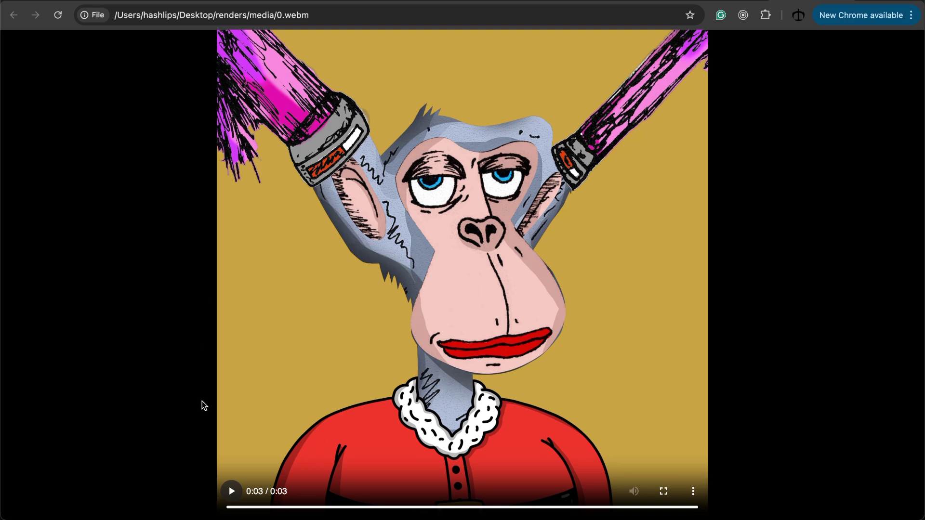
{"action": "left_click", "coordinate": [232, 491]}
{"action": "left_click", "coordinate": [231, 491]}
{"action": "left_click", "coordinate": [232, 490]}
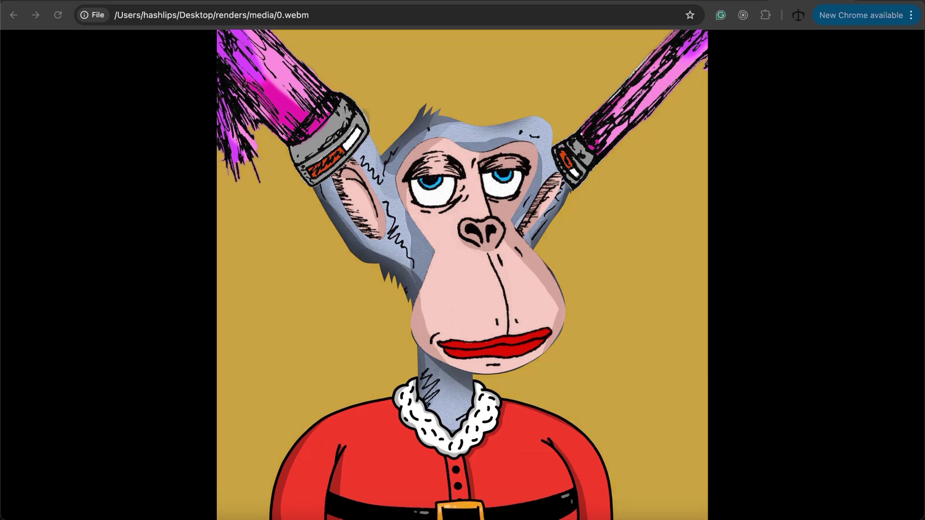
Step: Open 1.webm from the renders media folder and play the green ape clip
{"action": "key", "text": "super+Tab"}
{"action": "double_click", "coordinate": [417, 209]}
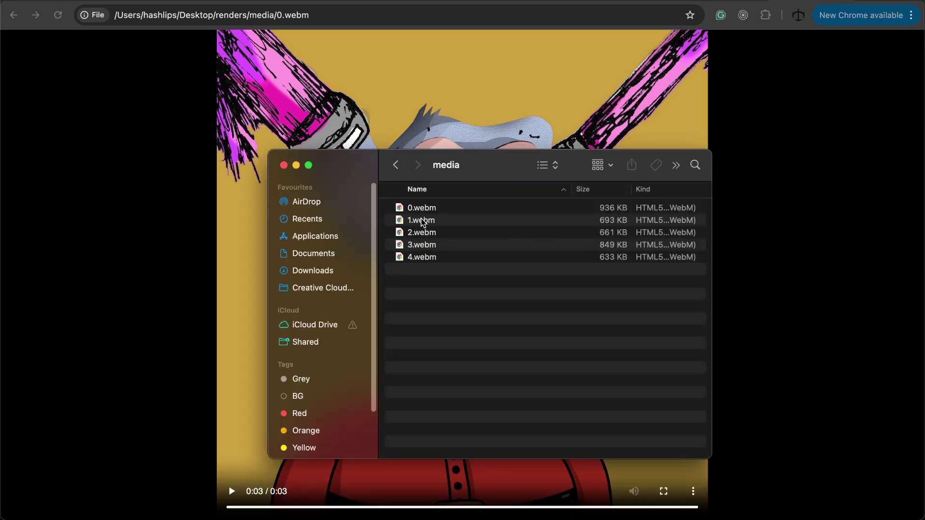
{"action": "double_click", "coordinate": [420, 220]}
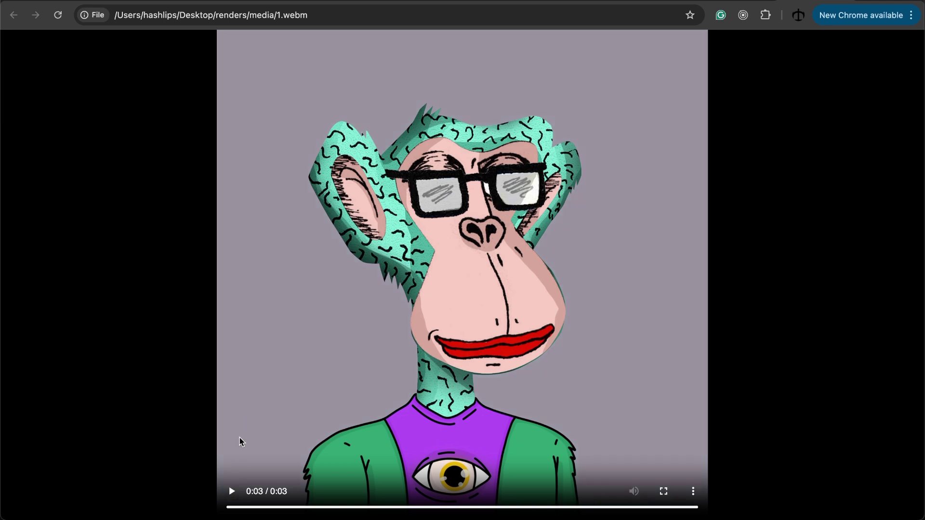
{"action": "left_click", "coordinate": [231, 491]}
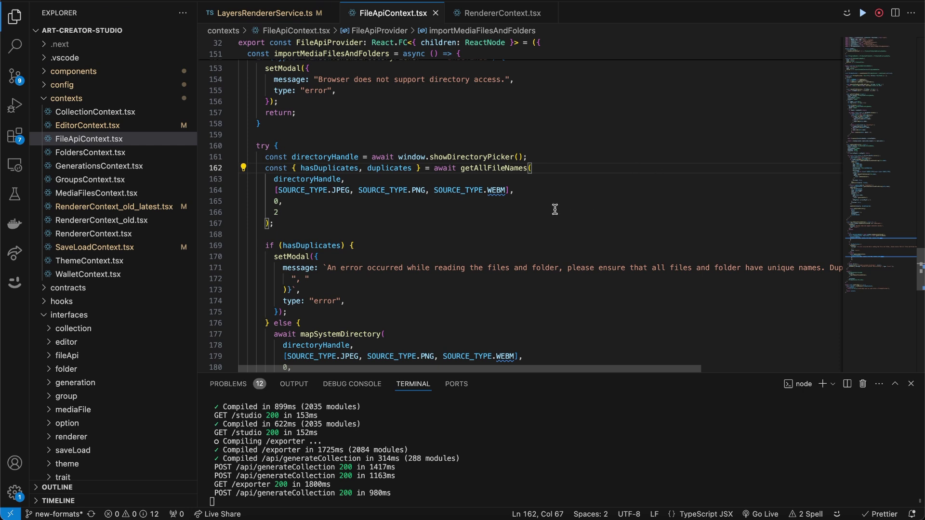
Step: Append SOURCE_TYPE.GIF after the WEBM entry on line 164 using autocomplete
{"action": "left_click", "coordinate": [507, 190]}
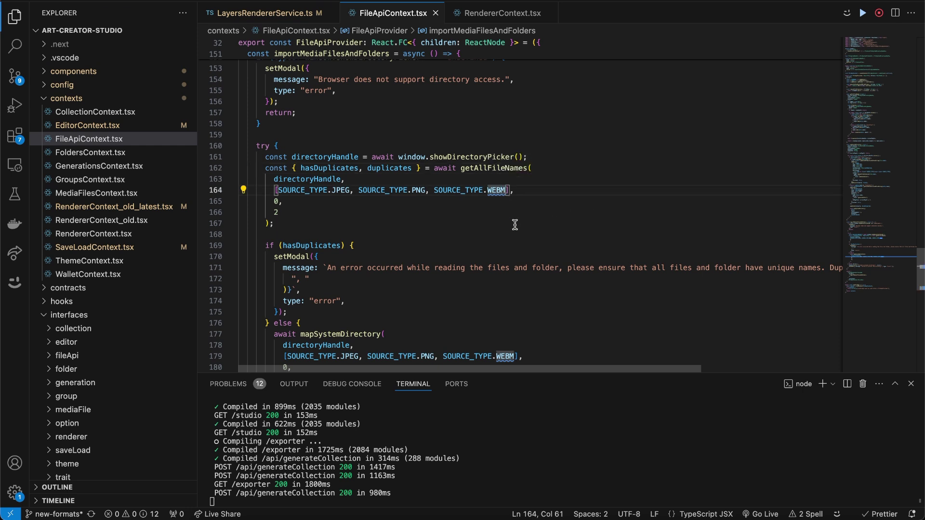
{"action": "type", "text": ", SOU"}
{"action": "key", "text": "Tab"}
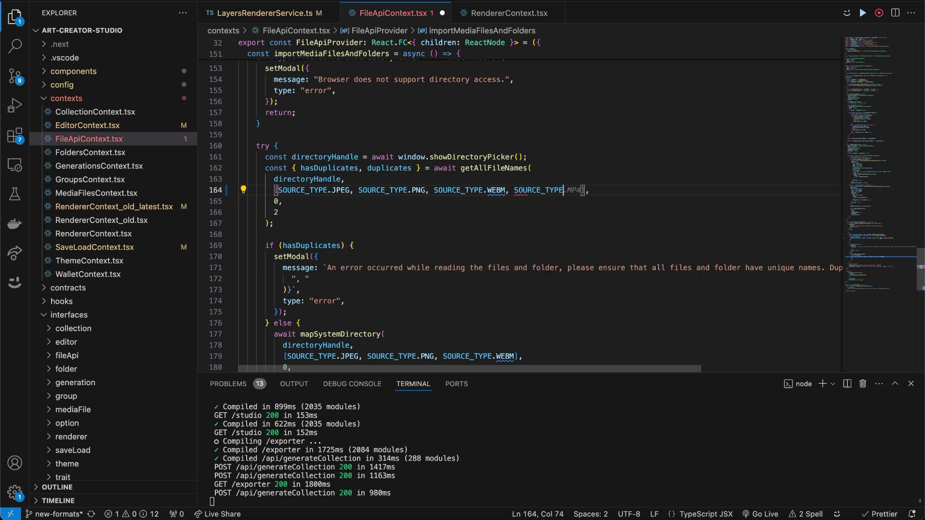
{"action": "type", "text": "."}
{"action": "key", "text": "Down"}
{"action": "key", "text": "Down"}
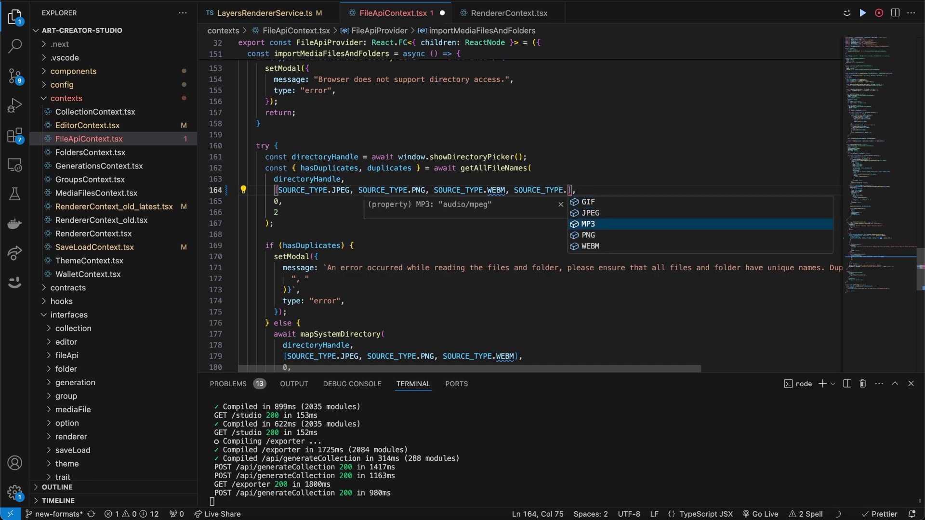
{"action": "key", "text": "Up"}
{"action": "key", "text": "Up"}
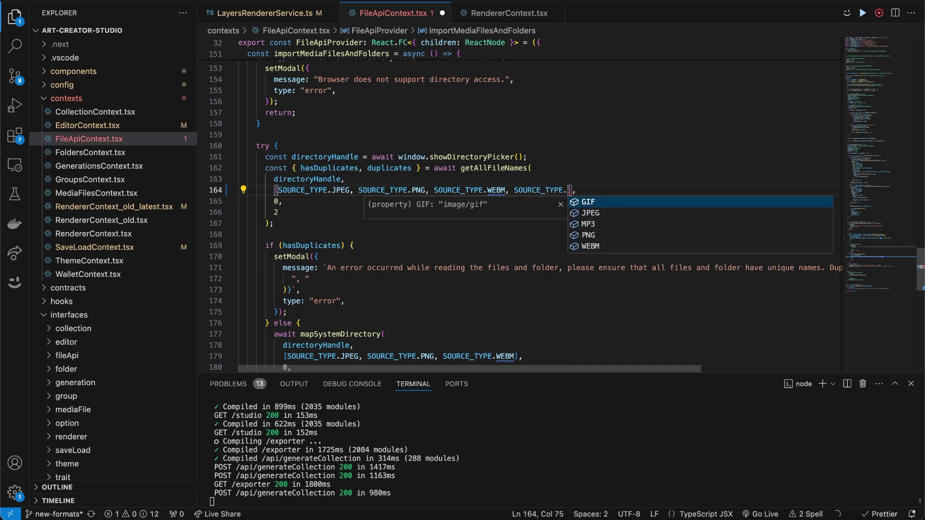
{"action": "key", "text": "Tab"}
{"action": "key", "text": "Left"}
Step: Delete the GIF entry and its comma, leaving only JPEG, PNG and WEBM
{"action": "key", "text": "BackSpace"}
{"action": "key", "text": "BackSpace"}
{"action": "key", "text": "BackSpace"}
{"action": "key", "text": "BackSpace"}
{"action": "key", "text": "BackSpace"}
{"action": "key", "text": "BackSpace"}
{"action": "key", "text": "BackSpace"}
{"action": "key", "text": "BackSpace"}
{"action": "key", "text": "BackSpace"}
{"action": "key", "text": "BackSpace"}
{"action": "key", "text": "BackSpace"}
{"action": "key", "text": "BackSpace"}
{"action": "key", "text": "BackSpace"}
{"action": "key", "text": "BackSpace"}
{"action": "key", "text": "BackSpace"}
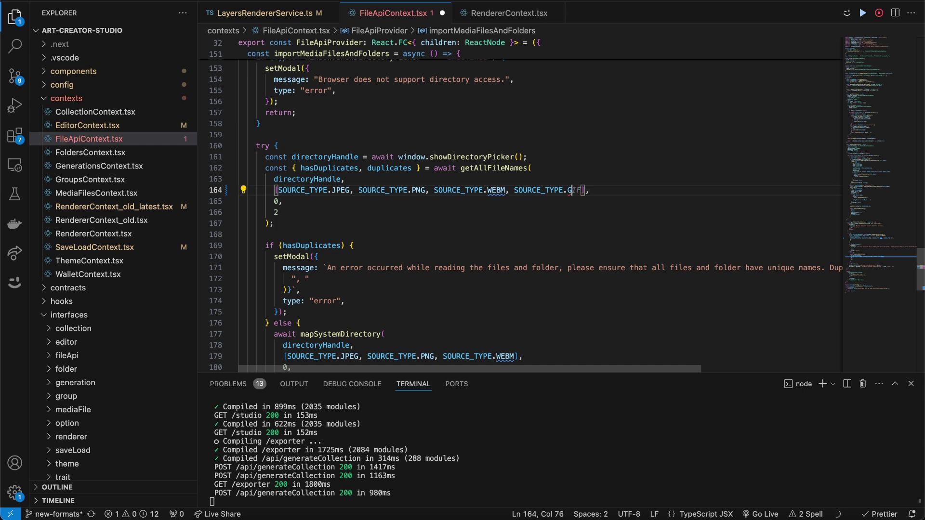
{"action": "key", "text": "BackSpace"}
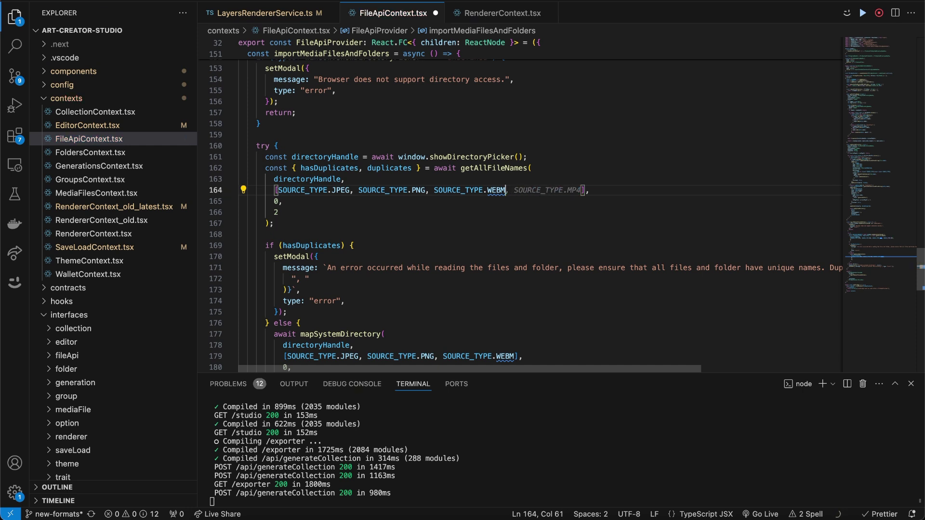
{"action": "left_click", "coordinate": [573, 170]}
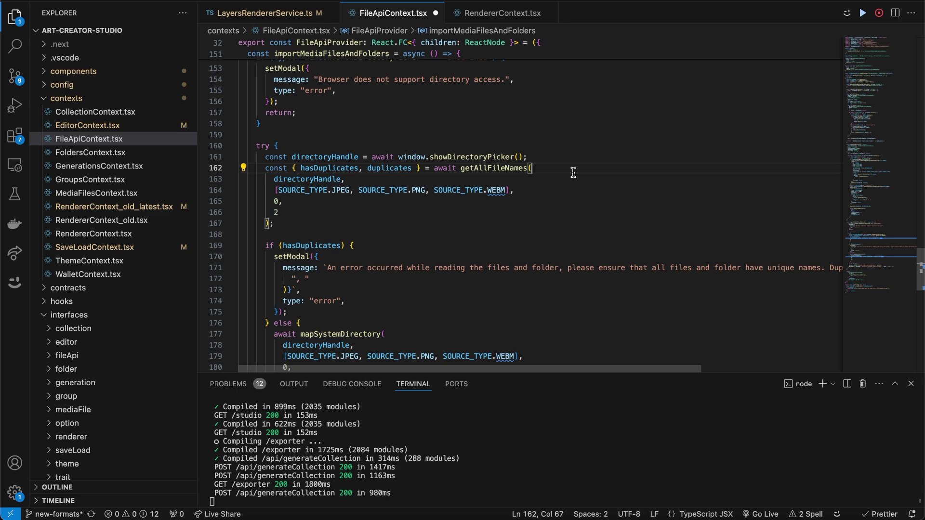
{"action": "key", "text": "Up"}
{"action": "key", "text": "Up"}
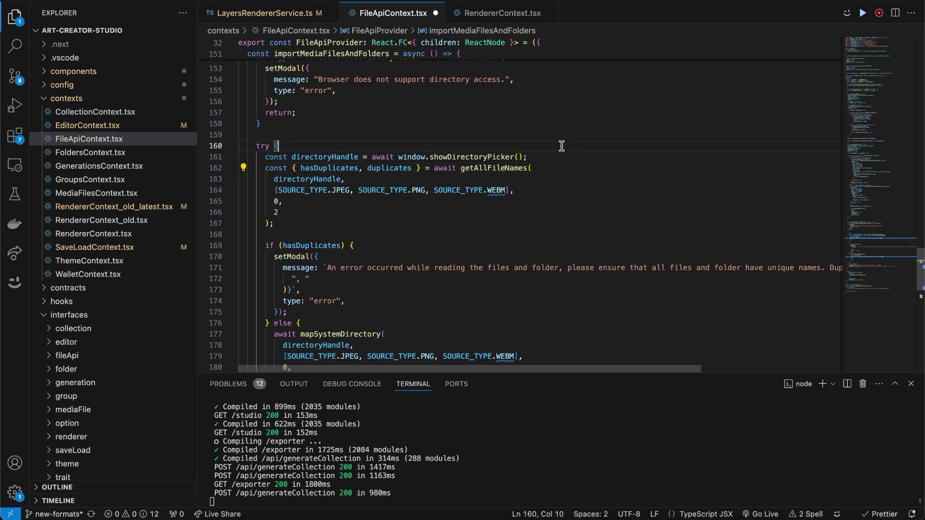
{"action": "scroll", "coordinate": [549, 145], "scroll_direction": "up", "scroll_amount": 4}
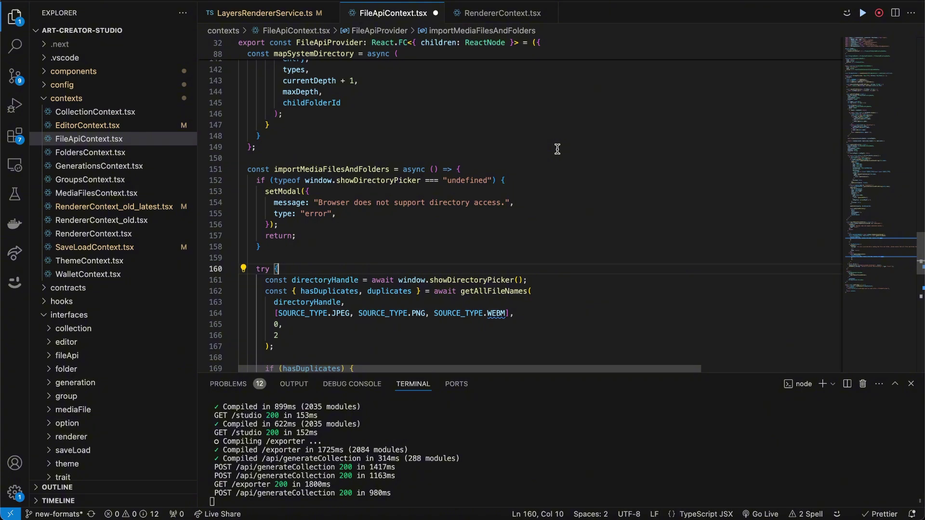
{"action": "left_click", "coordinate": [376, 512]}
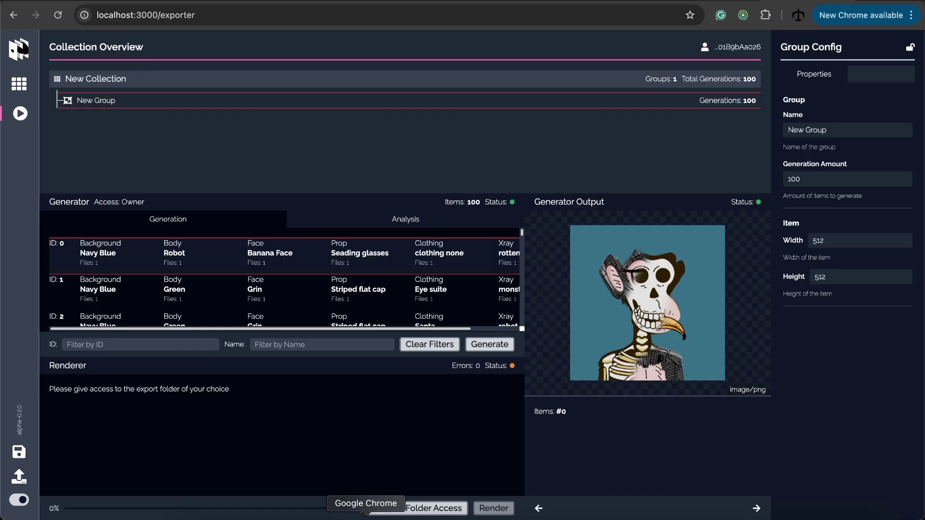
Step: Switch from the Exporter to the Studio page with the empty New Collection (NEWC)
{"action": "left_click", "coordinate": [19, 84]}
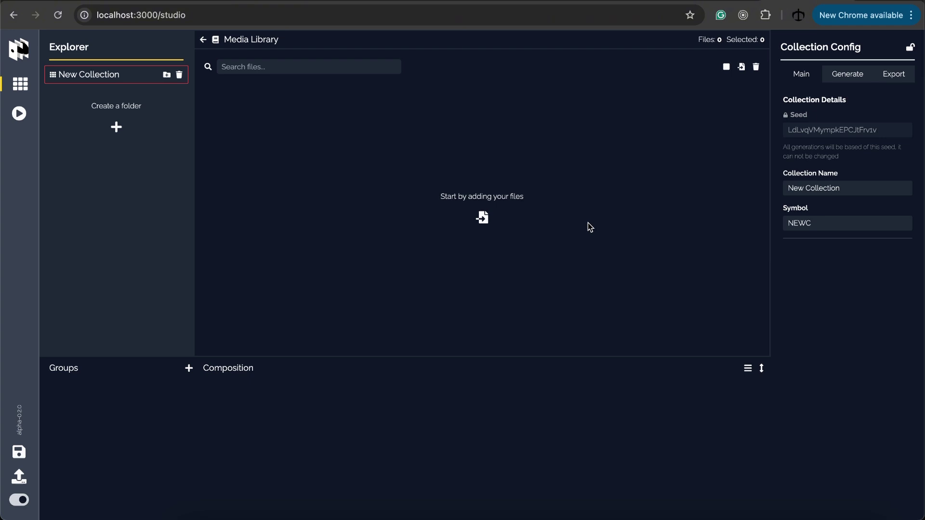
Step: Import the 27 trait images from the Desktop 'data images' folder
{"action": "left_click", "coordinate": [484, 224]}
{"action": "left_click", "coordinate": [514, 127]}
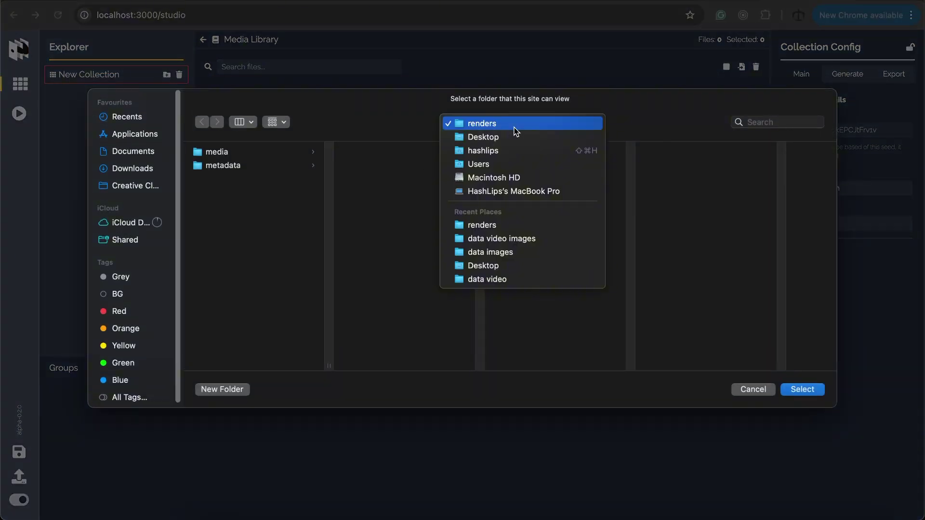
{"action": "left_click", "coordinate": [511, 135]}
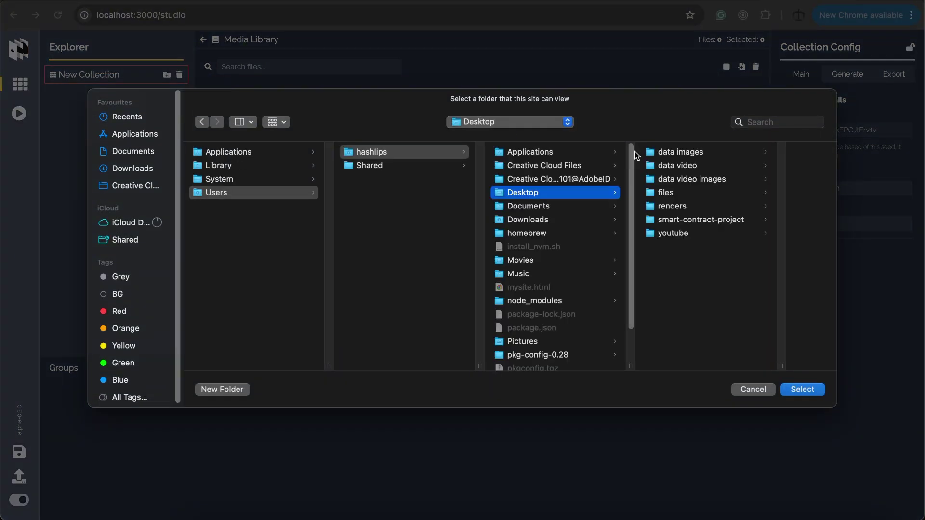
{"action": "left_click", "coordinate": [682, 152]}
{"action": "left_click", "coordinate": [811, 393]}
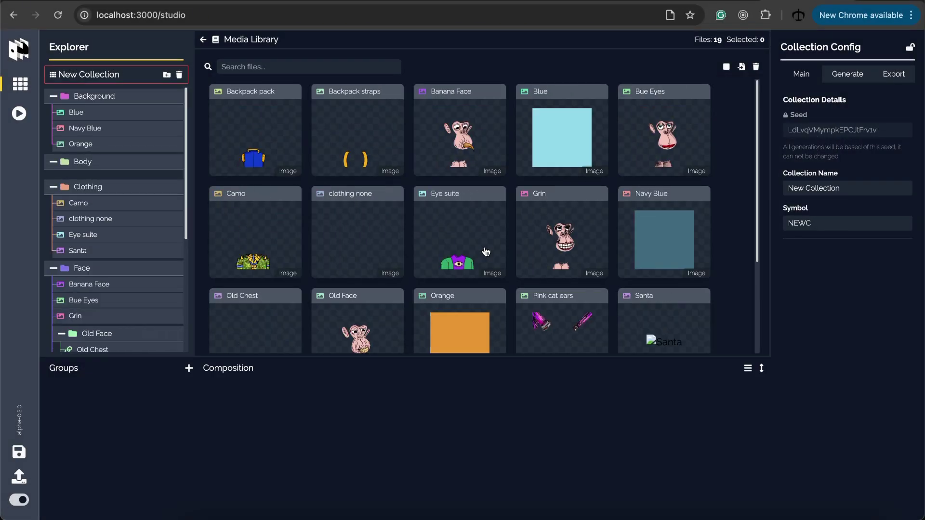
Step: Create New Group and move the Body and Face layers to second and third
{"action": "left_click", "coordinate": [189, 368]}
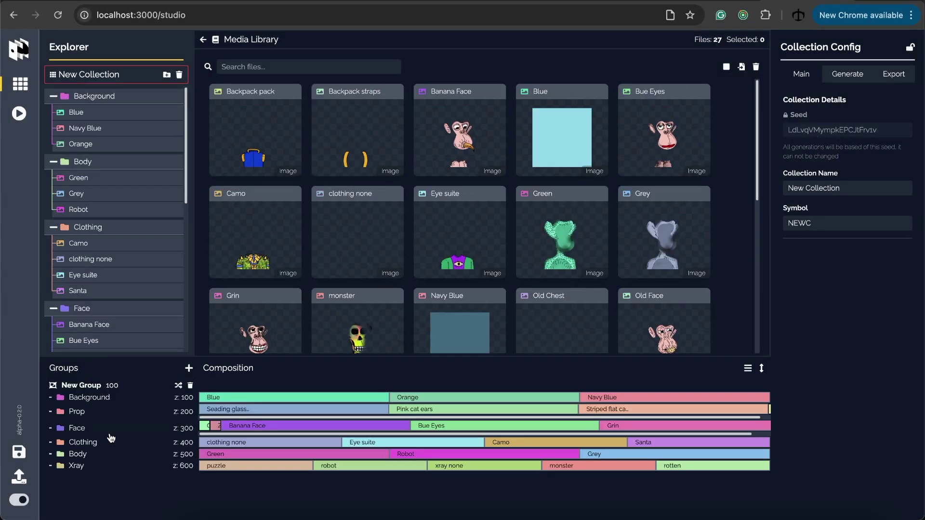
{"action": "left_click_drag", "start_coordinate": [91, 457], "coordinate": [106, 389]}
{"action": "left_click", "coordinate": [107, 385]}
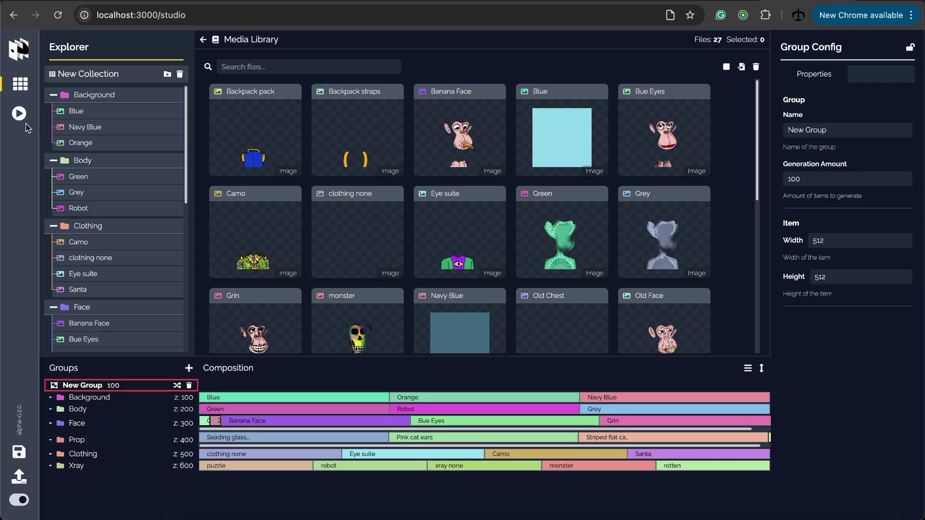
Step: Generate the 100 New Group items from the exporter page and confirm
{"action": "left_click", "coordinate": [19, 114]}
{"action": "left_click", "coordinate": [490, 344]}
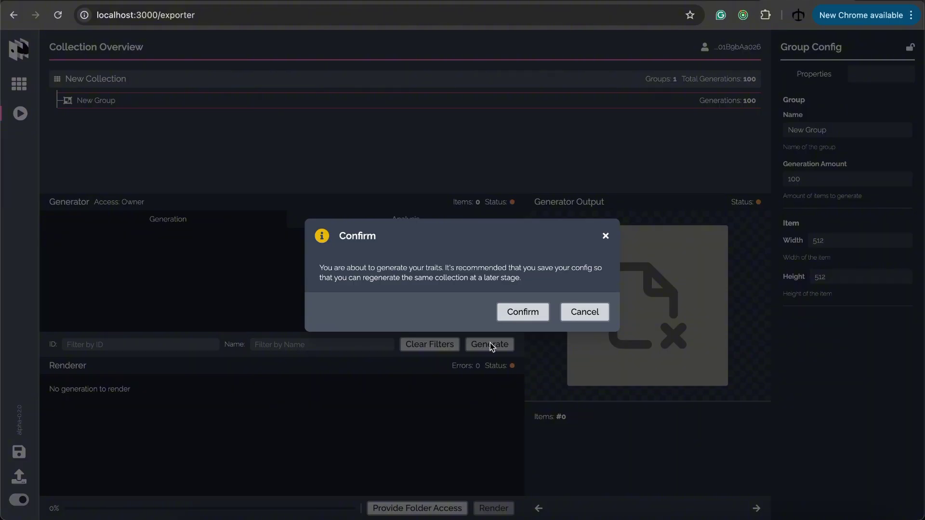
{"action": "left_click", "coordinate": [522, 312]}
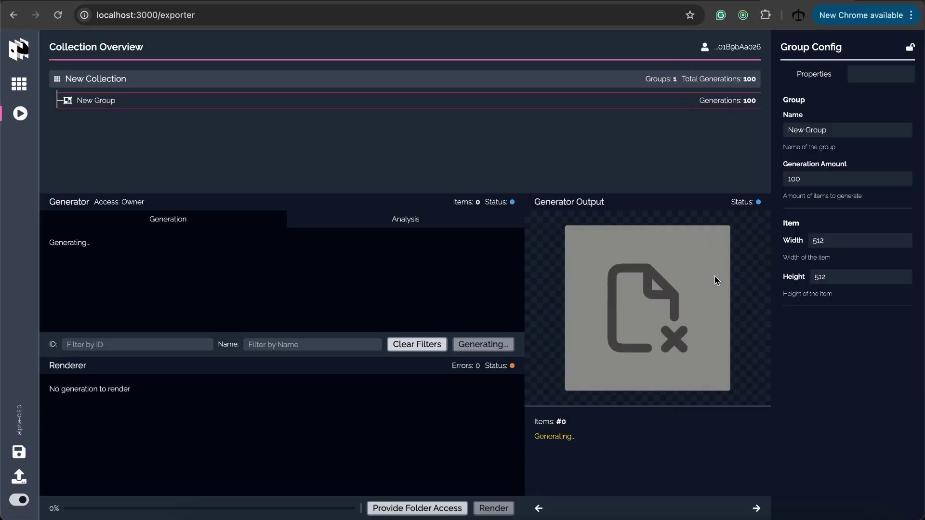